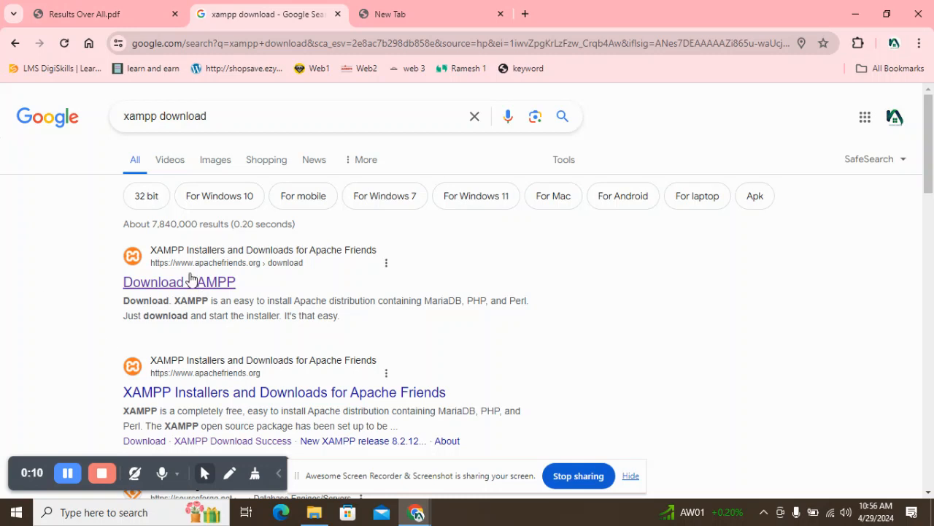
Step: Open the Download XAMPP search result and try to download the 64-bit Windows installer, version 8.0.30
{"action": "left_click", "coordinate": [190, 277]}
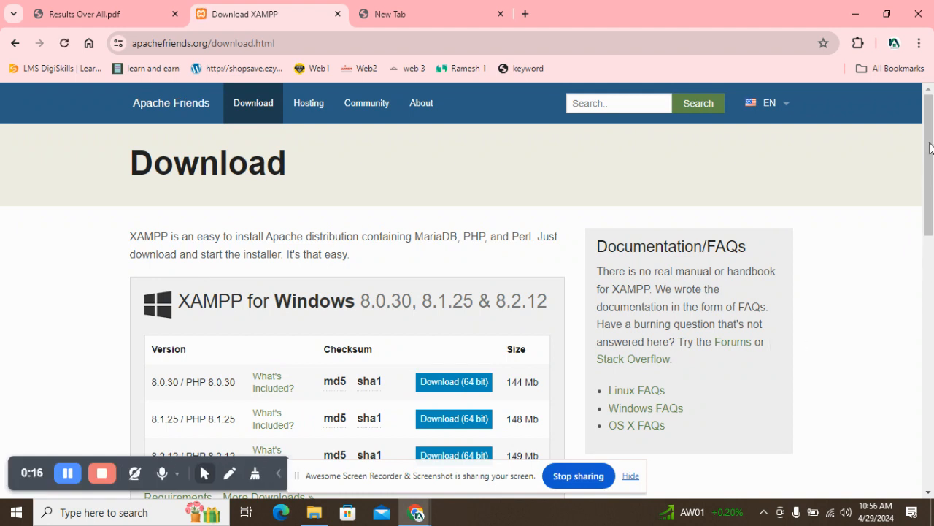
{"action": "left_click_drag", "start_coordinate": [928, 143], "coordinate": [925, 192]}
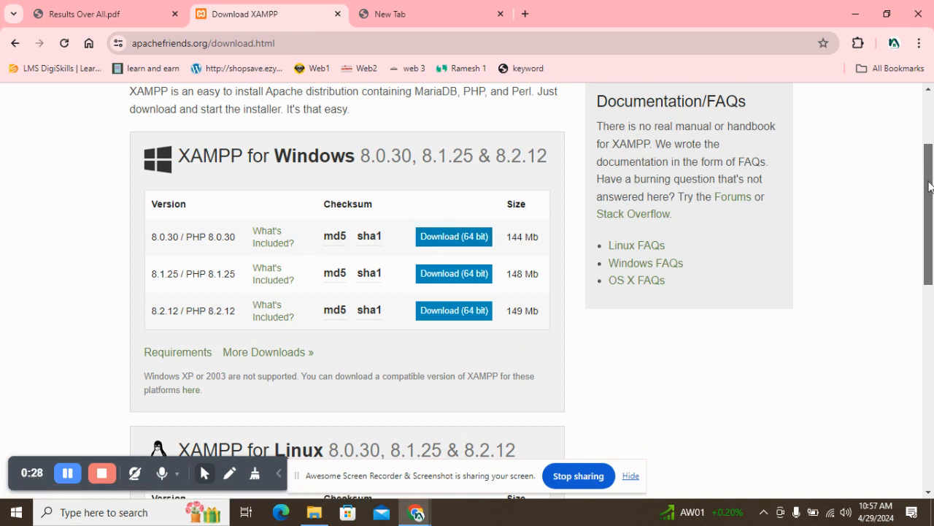
{"action": "left_click_drag", "start_coordinate": [930, 186], "coordinate": [932, 90]}
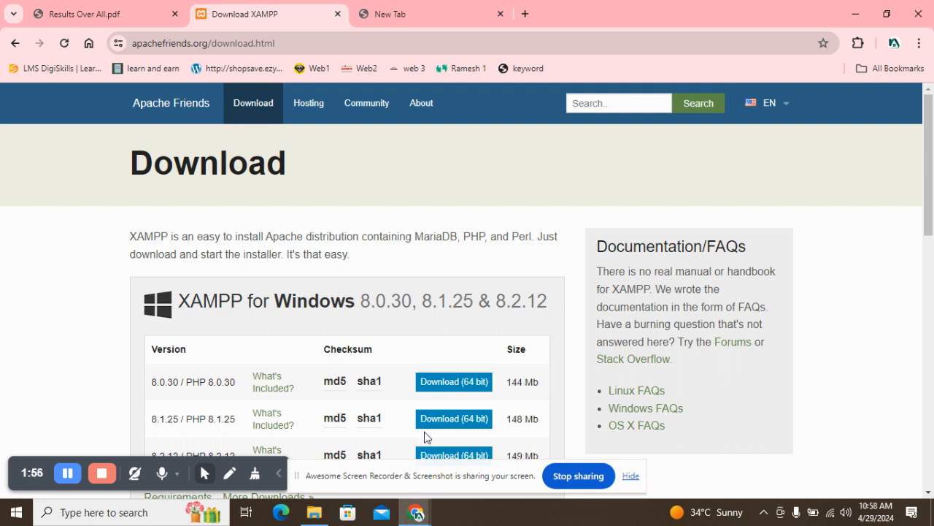
{"action": "left_click", "coordinate": [430, 387]}
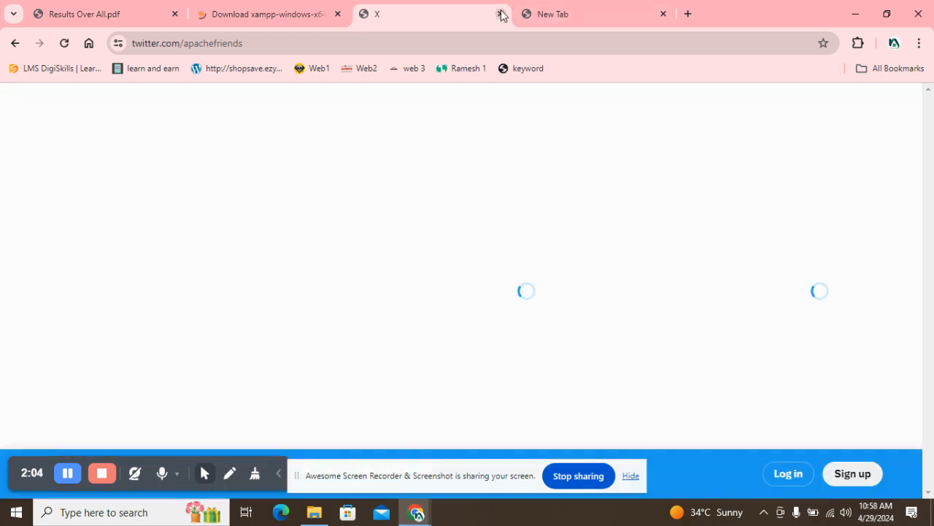
{"action": "left_click", "coordinate": [501, 13]}
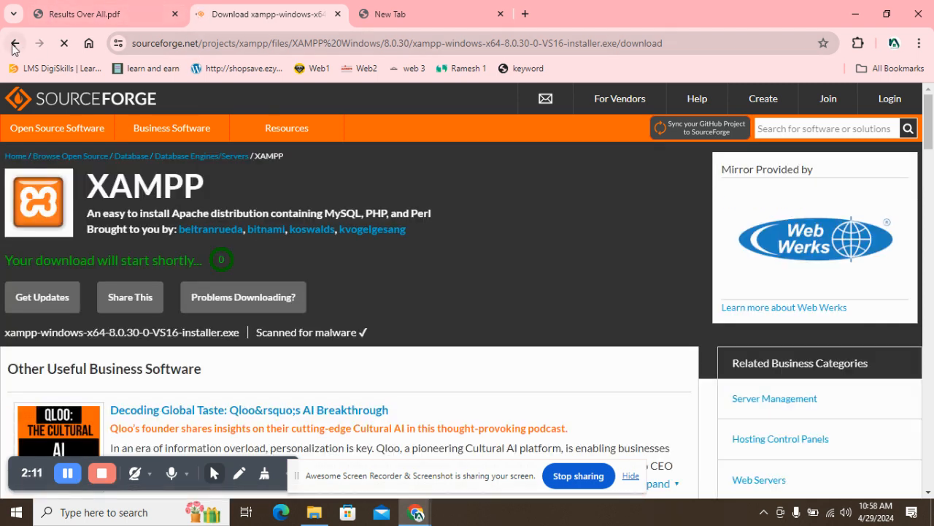
{"action": "left_click", "coordinate": [14, 44]}
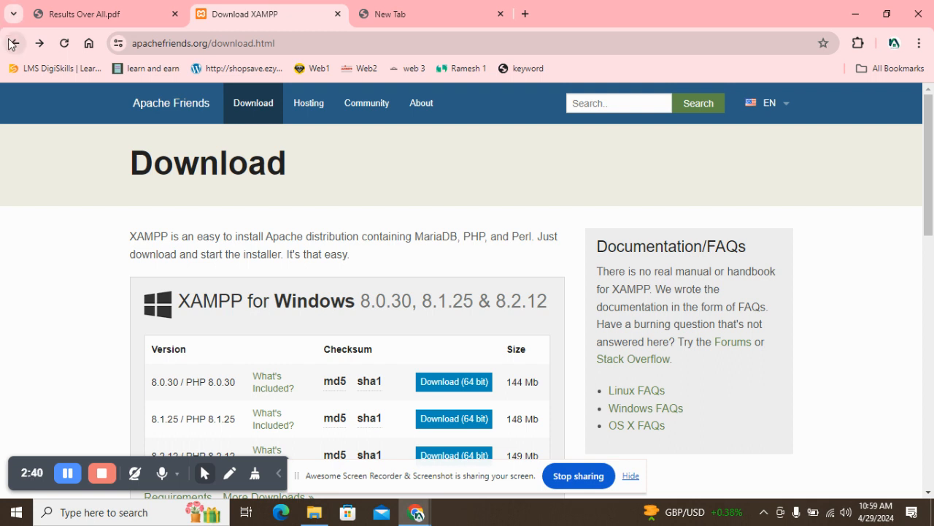
Step: Return to the Google home page and search for "wordpress download"
{"action": "left_click", "coordinate": [12, 43]}
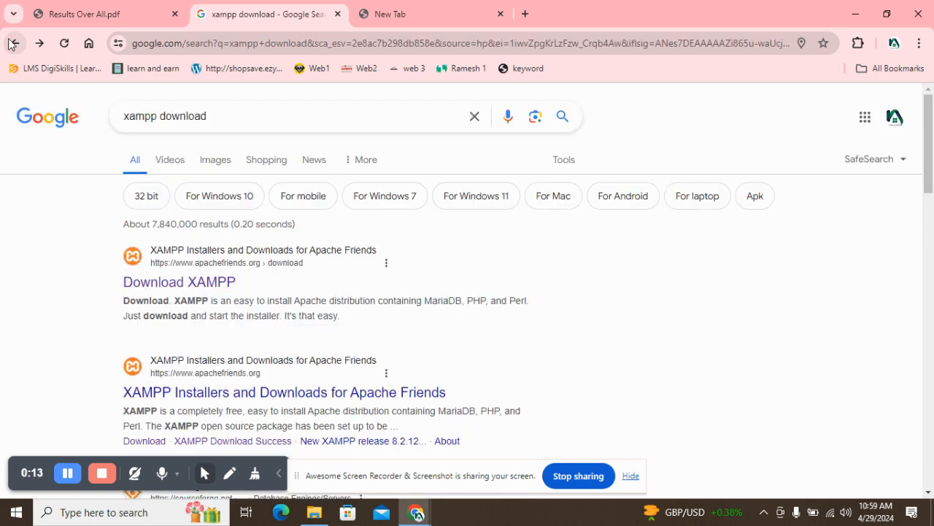
{"action": "left_click", "coordinate": [12, 43]}
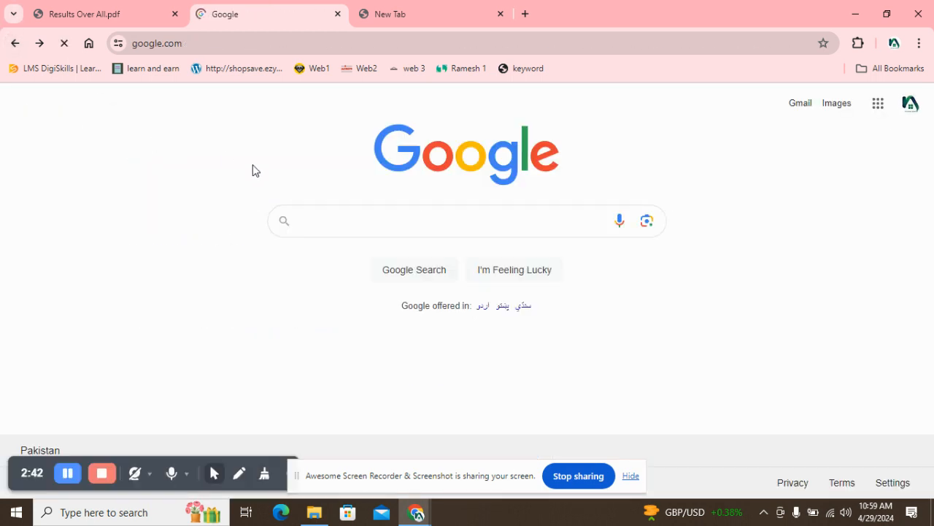
{"action": "type", "text": "wpl"}
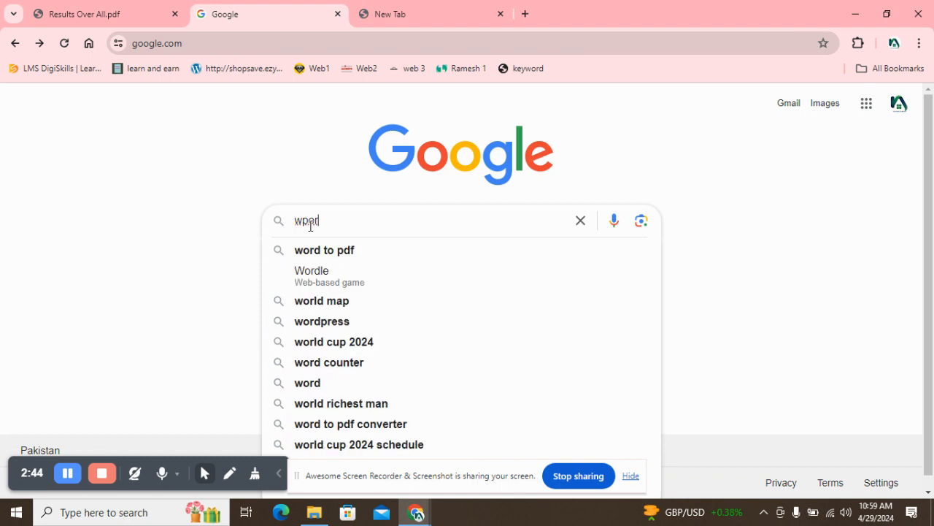
{"action": "key", "text": "BackSpace"}
{"action": "type", "text": "ore"}
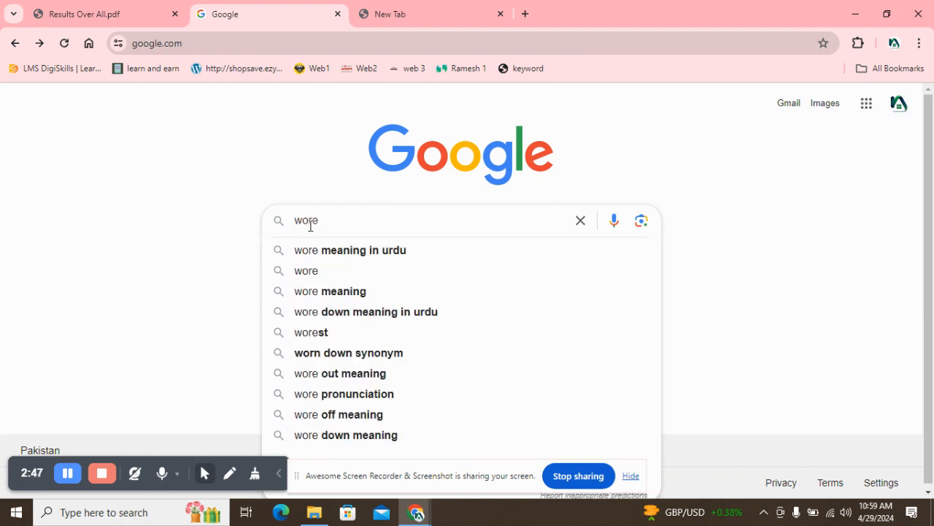
{"action": "key", "text": "BackSpace"}
{"action": "type", "text": "dpre"}
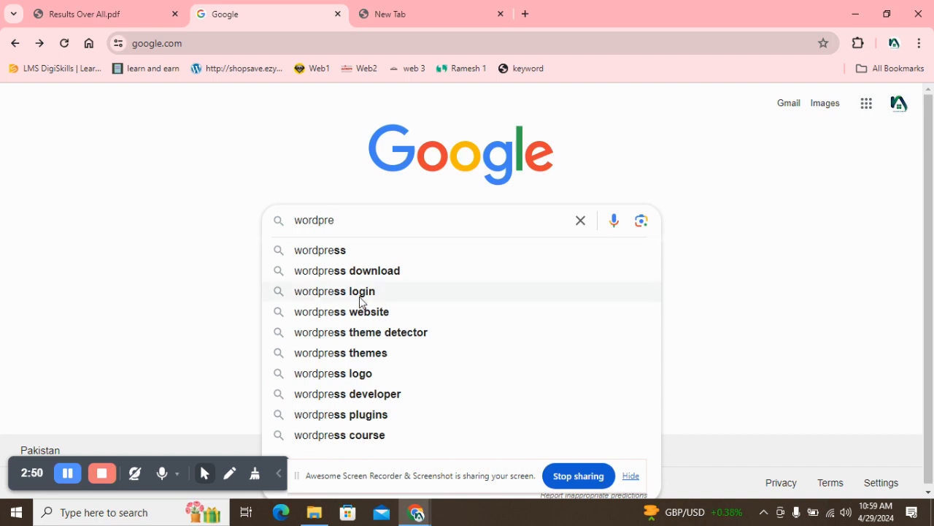
{"action": "left_click", "coordinate": [358, 274]}
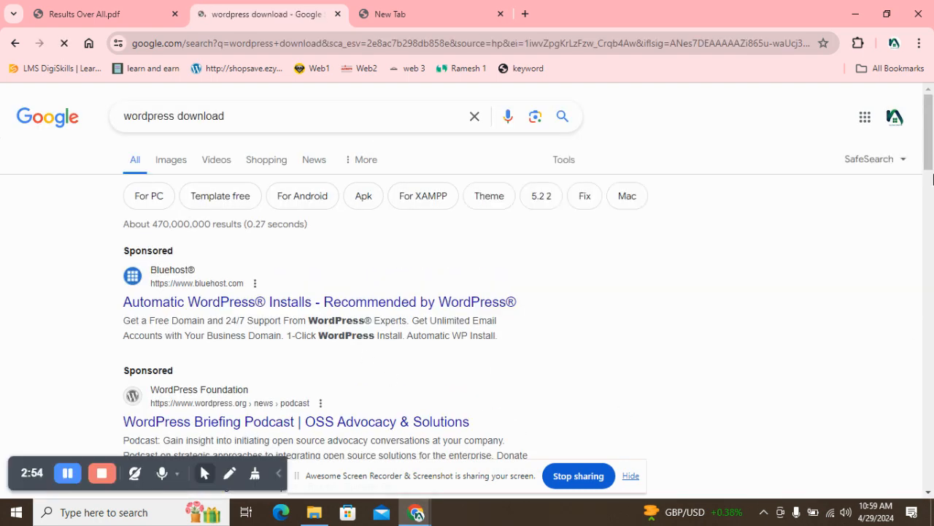
Step: Download WordPress 6.5.2 from the WordPress.org download page and check the download's progress
{"action": "left_click_drag", "start_coordinate": [931, 119], "coordinate": [931, 153]}
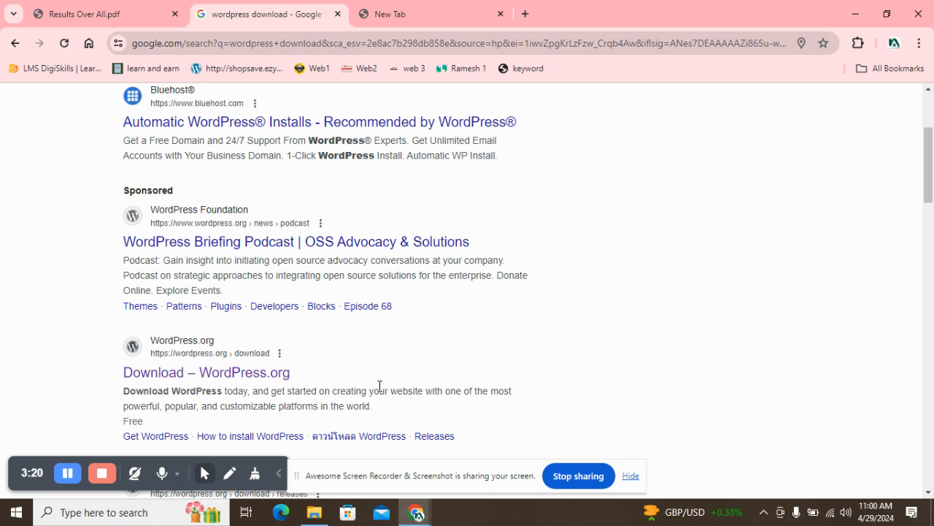
{"action": "left_click", "coordinate": [286, 381]}
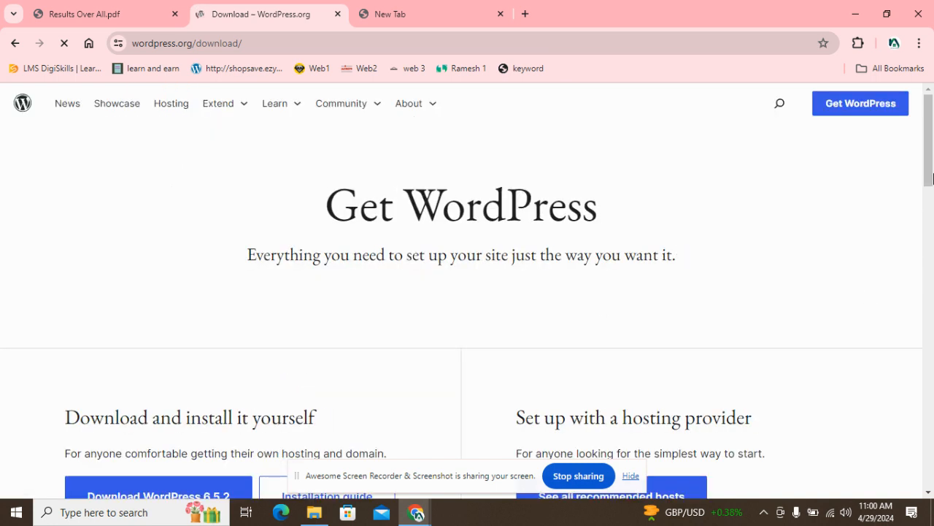
{"action": "scroll", "coordinate": [931, 176], "scroll_direction": "down", "scroll_amount": 3}
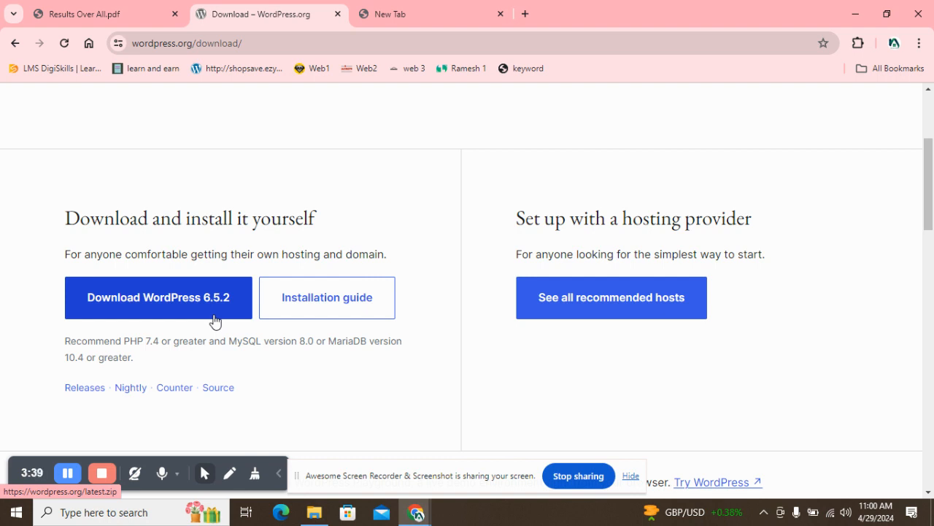
{"action": "left_click", "coordinate": [214, 320]}
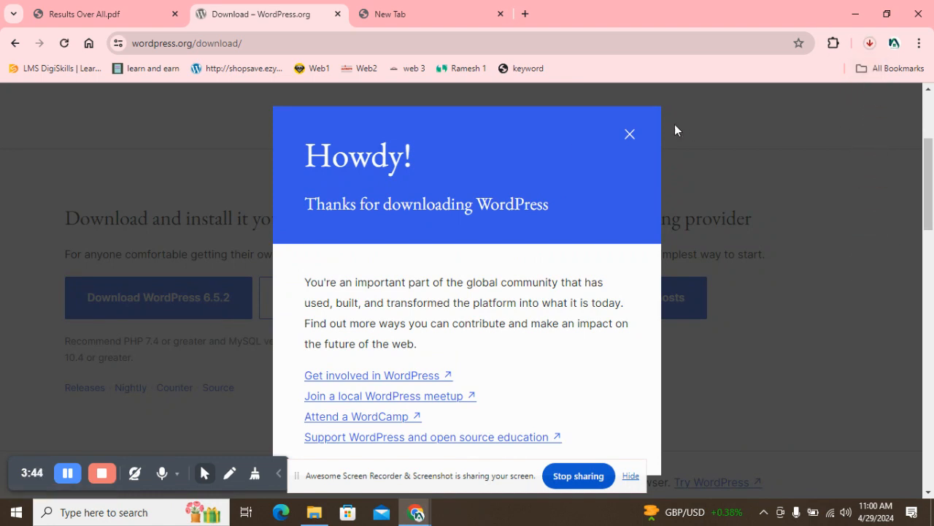
{"action": "left_click", "coordinate": [629, 135]}
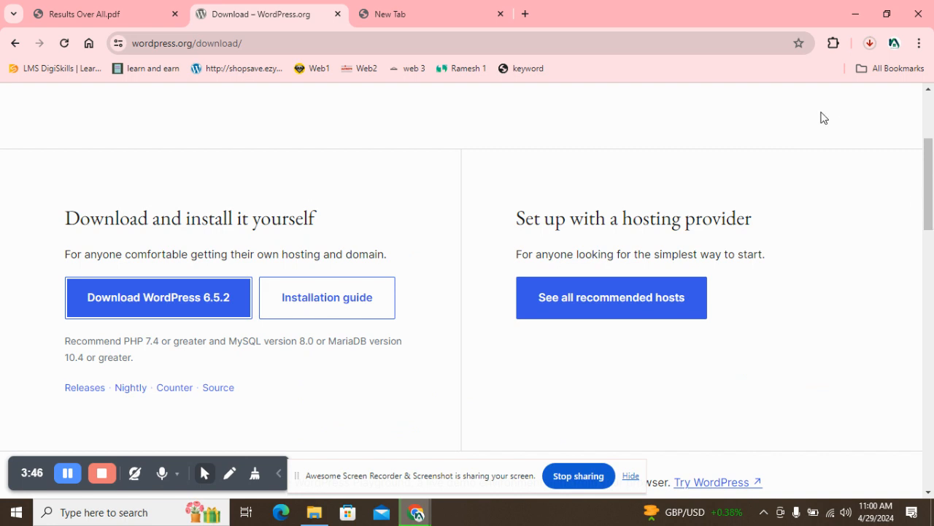
{"action": "left_click", "coordinate": [868, 45]}
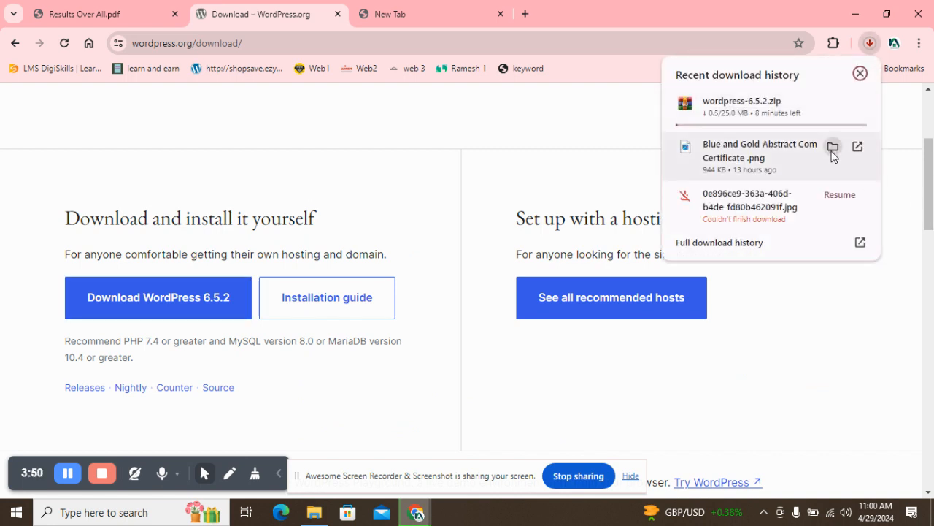
{"action": "left_click", "coordinate": [821, 274]}
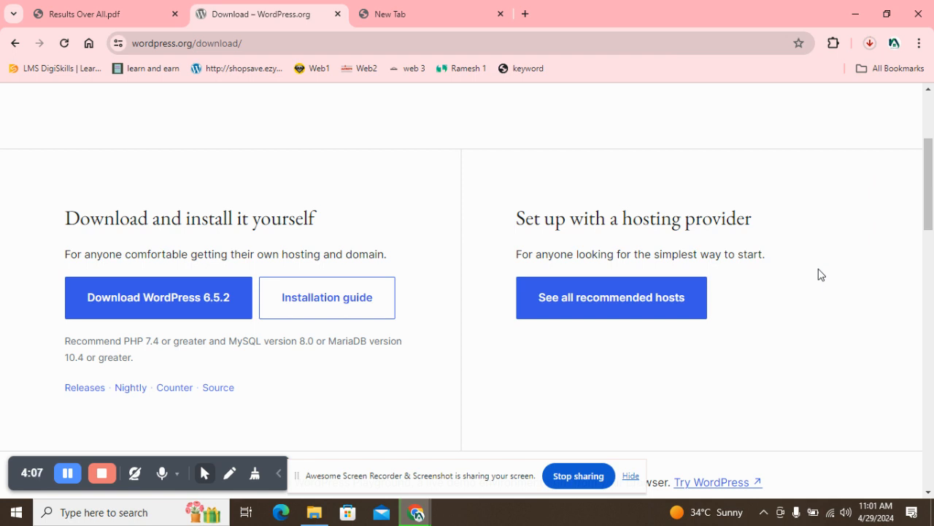
Step: Search Windows for XAMPP and launch the XAMPP Control Panel
{"action": "key", "text": "super"}
{"action": "type", "text": "x"}
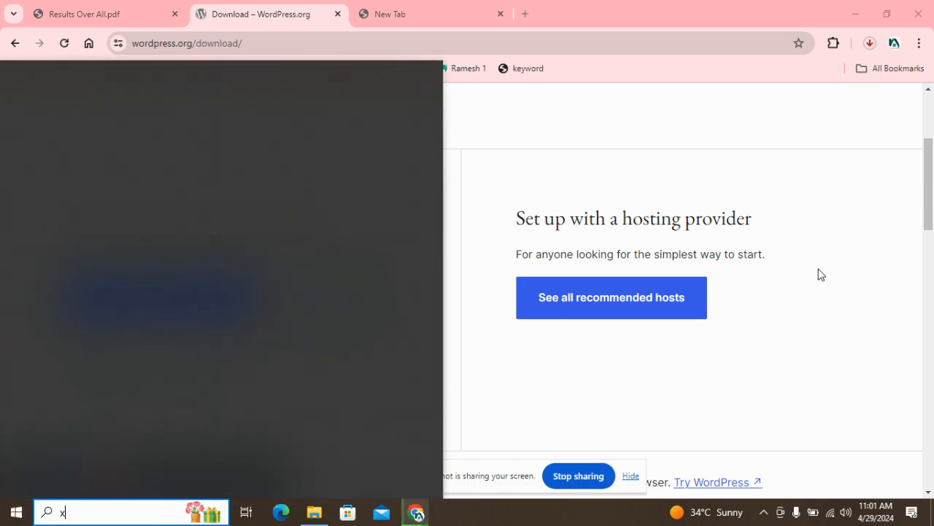
{"action": "type", "text": "am"}
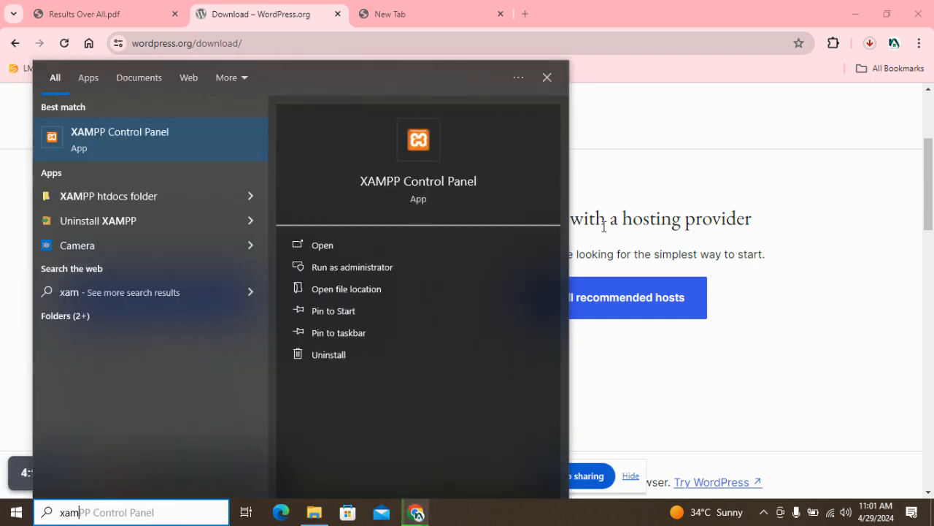
{"action": "left_click", "coordinate": [442, 184]}
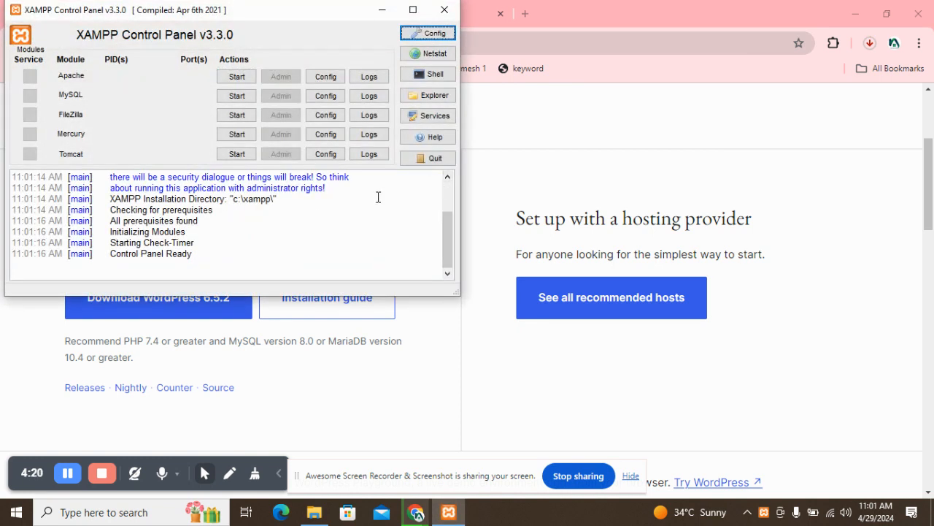
Step: Start the Apache and MySQL modules, leaving the XAMPP Control Panel minimized
{"action": "left_click", "coordinate": [234, 77]}
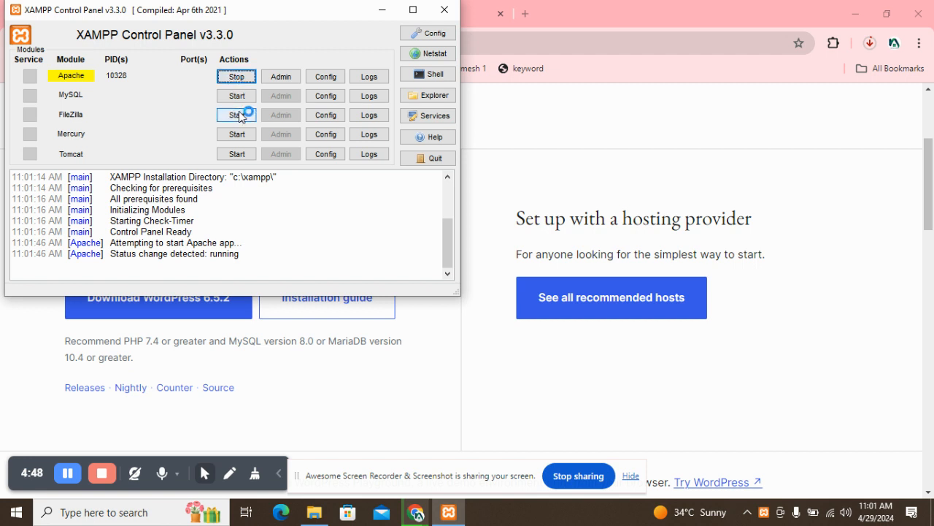
{"action": "left_click", "coordinate": [236, 97]}
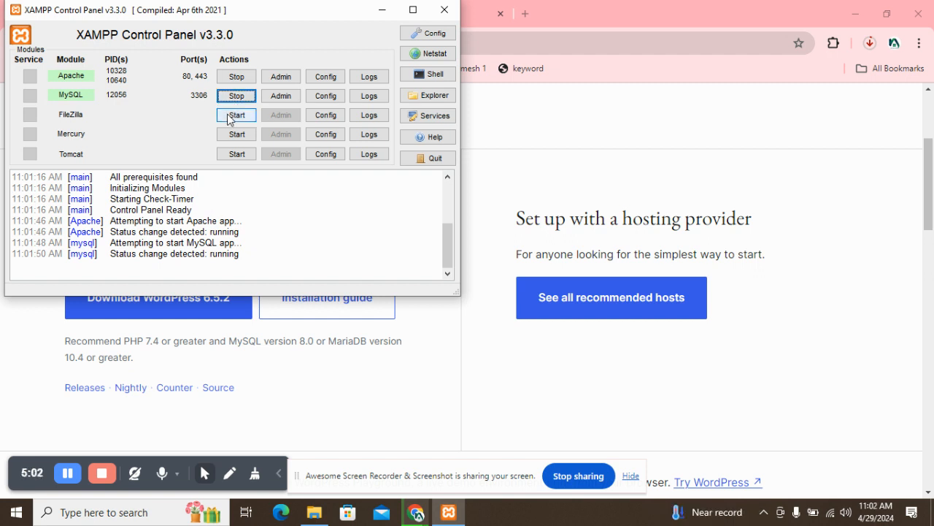
{"action": "left_click", "coordinate": [381, 10]}
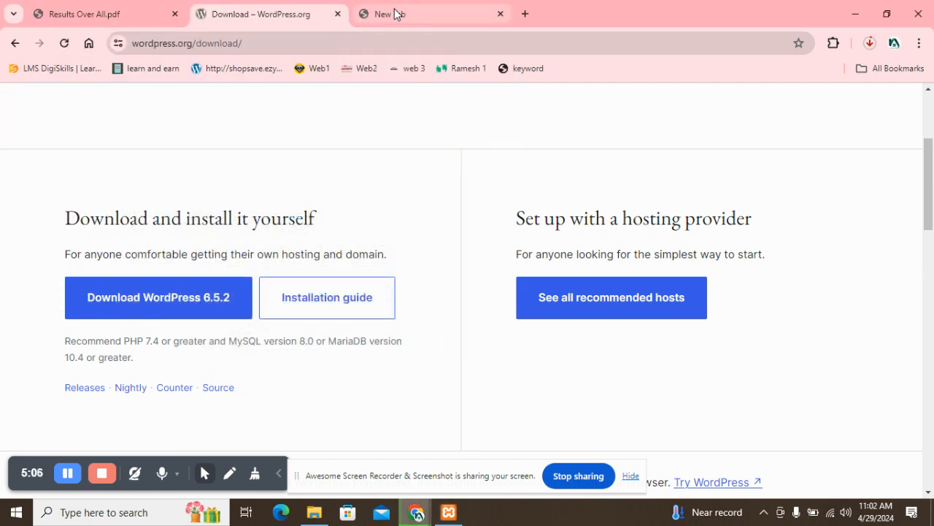
Step: Go to the desktop and open the htdocs folder inside C:\xampp through This PC
{"action": "key", "text": "super+d"}
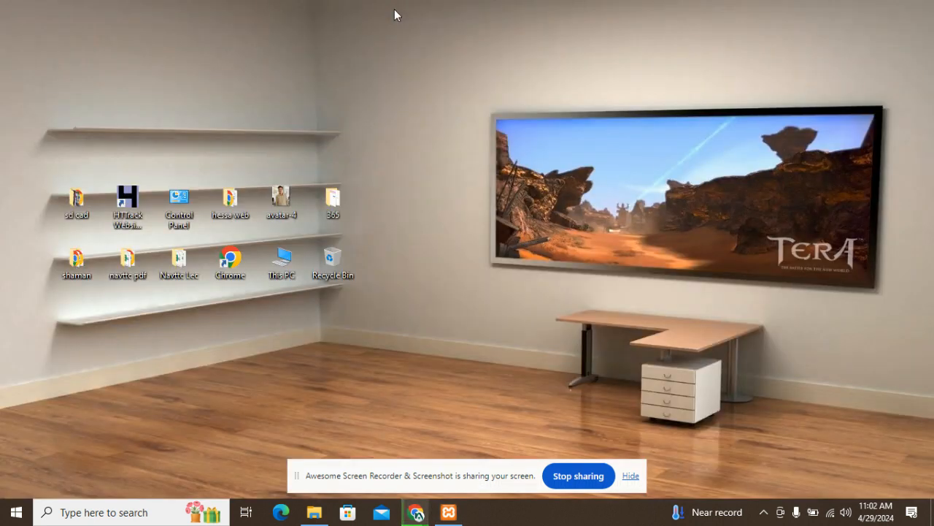
{"action": "left_click", "coordinate": [276, 269]}
{"action": "double_click", "coordinate": [299, 261]}
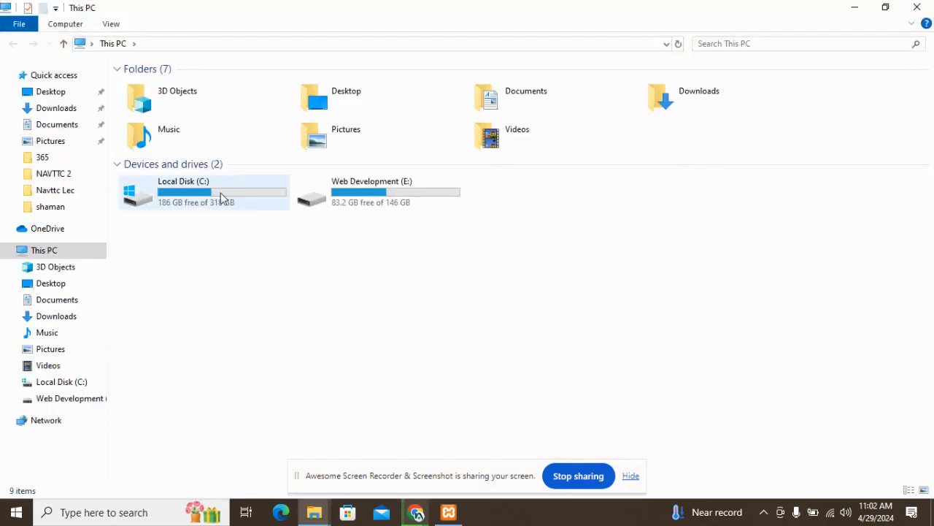
{"action": "double_click", "coordinate": [220, 193]}
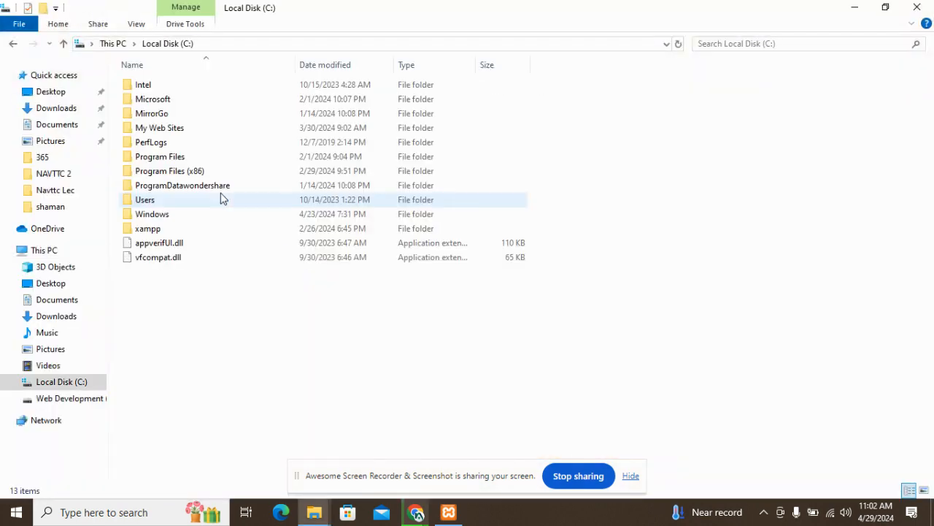
{"action": "double_click", "coordinate": [183, 233]}
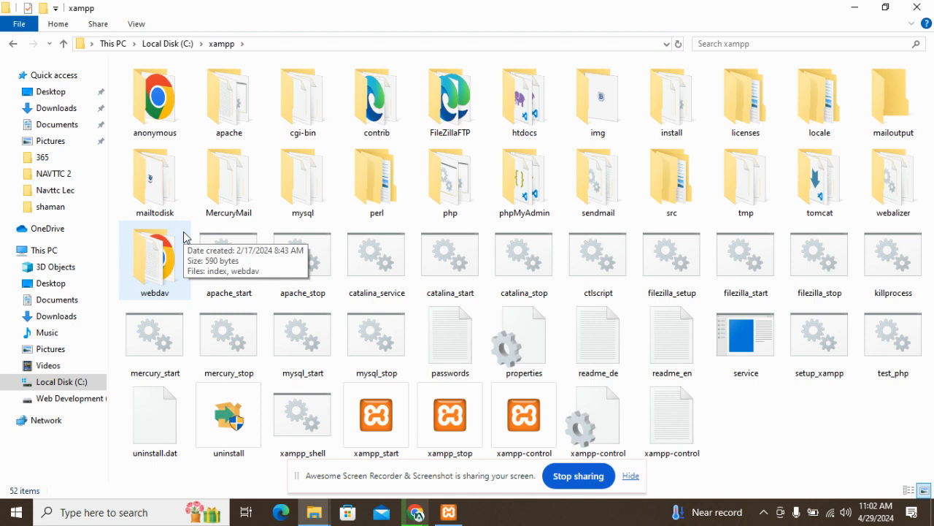
{"action": "double_click", "coordinate": [532, 109]}
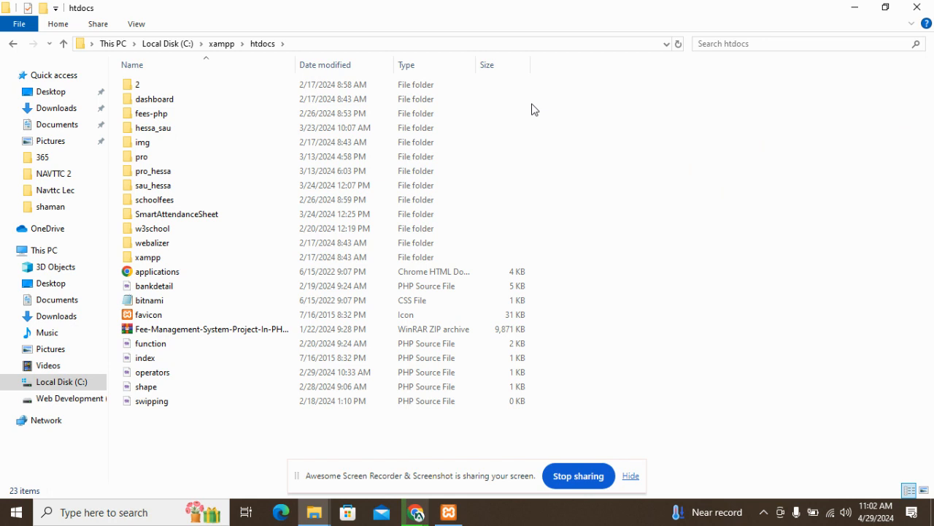
Step: Create a new folder named Navttc in htdocs
{"action": "key", "text": "ctrl+shift+n"}
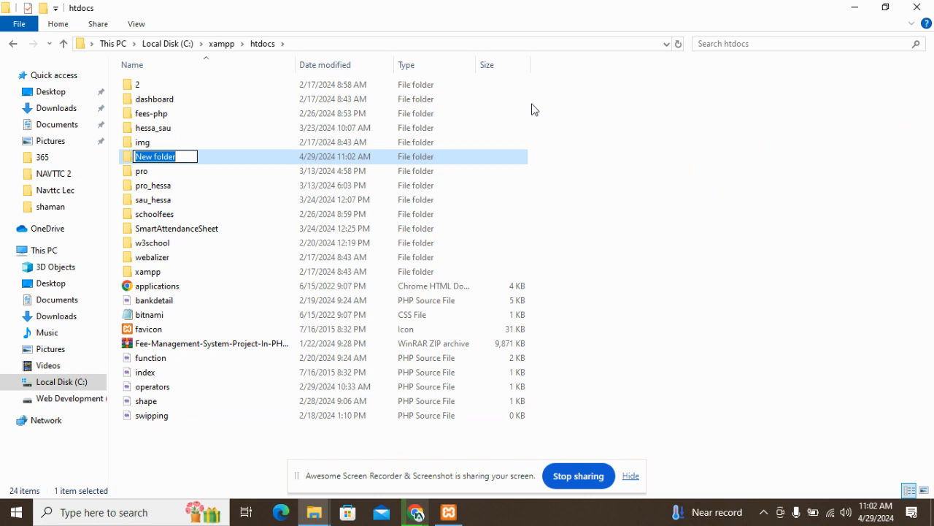
{"action": "key", "text": "BackSpace"}
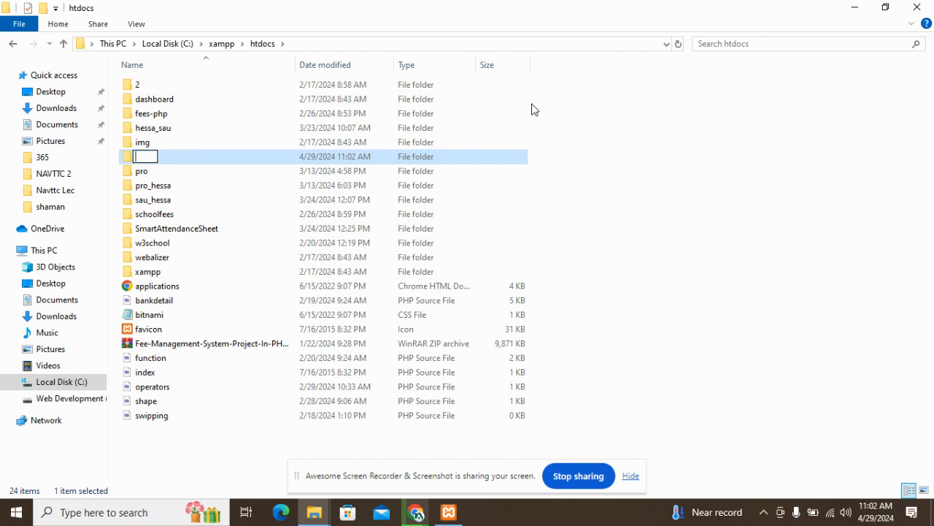
{"action": "type", "text": "n"}
{"action": "key", "text": "BackSpace"}
{"action": "type", "text": "Navt"}
{"action": "key", "text": "BackSpace"}
{"action": "type", "text": "ttc"}
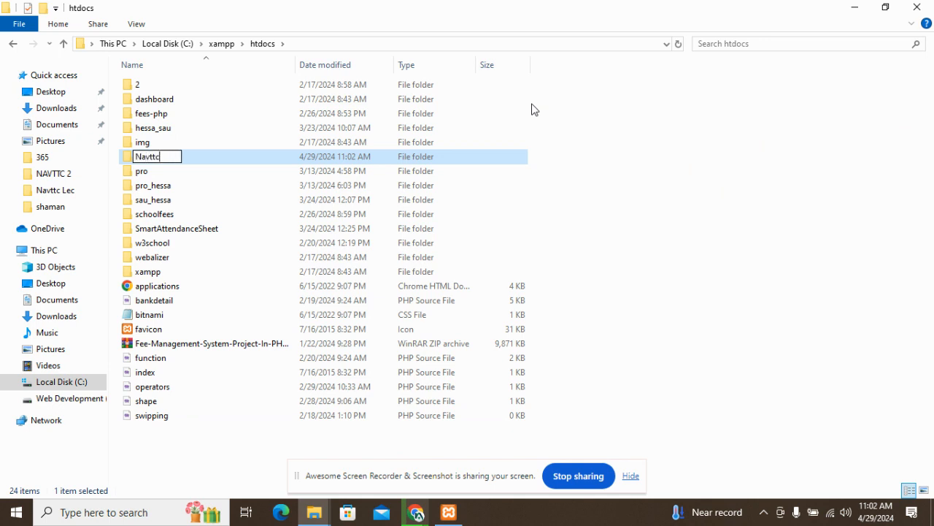
{"action": "key", "text": "Return"}
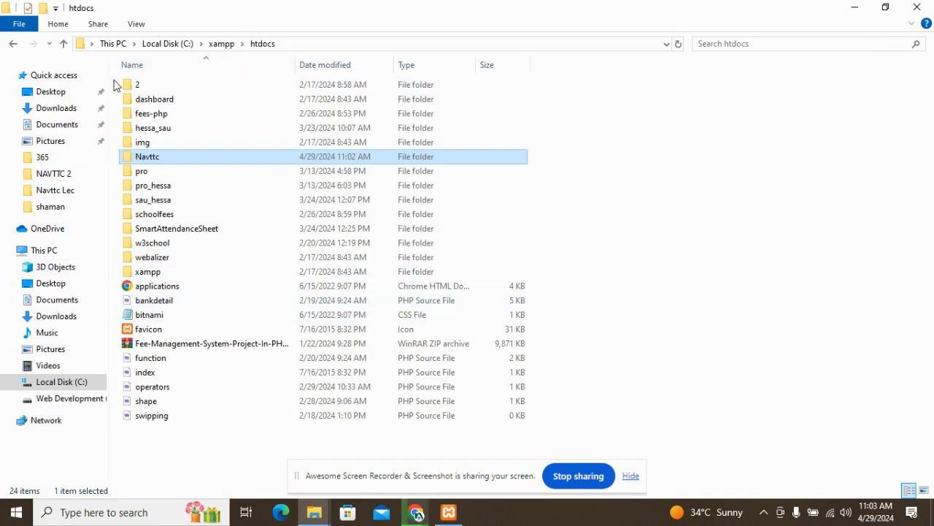
Step: Open the wordpress folder inside software on the Web Development (E:) drive and copy all of its files and folders
{"action": "left_click", "coordinate": [47, 108]}
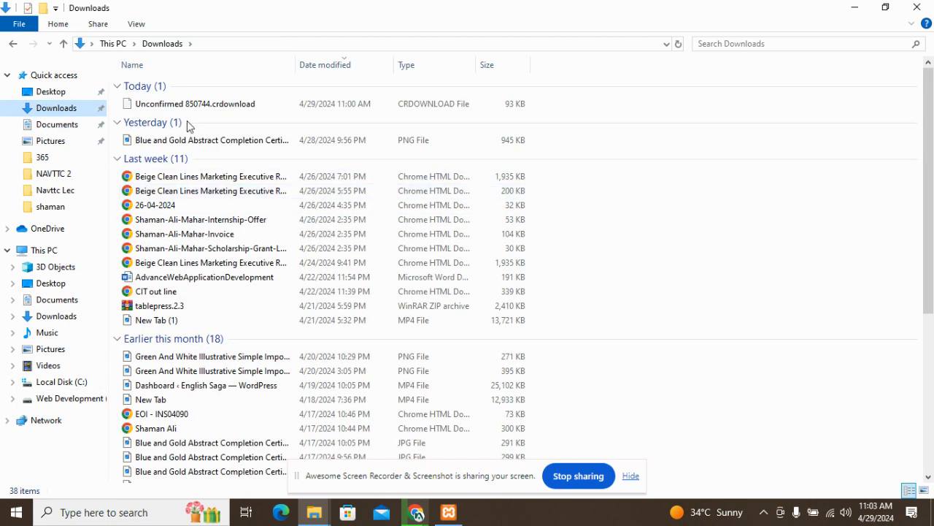
{"action": "left_click", "coordinate": [73, 400]}
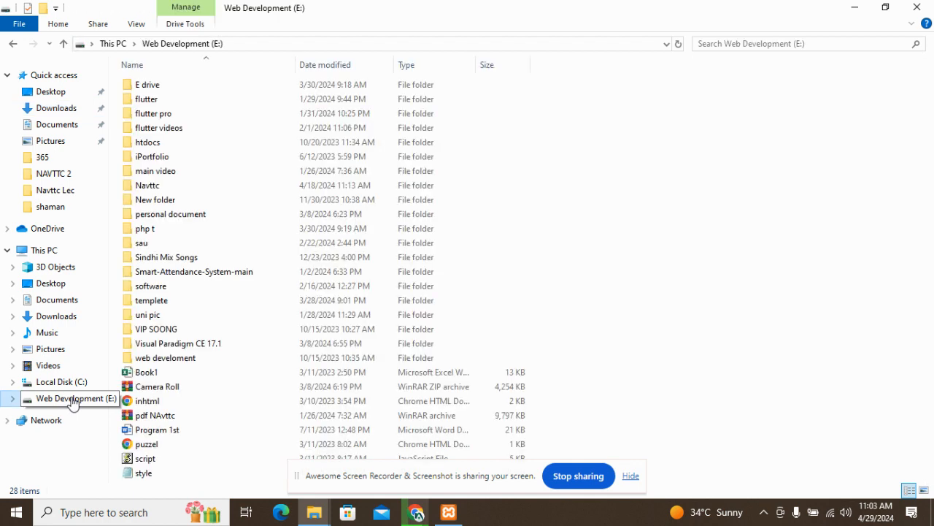
{"action": "double_click", "coordinate": [179, 286]}
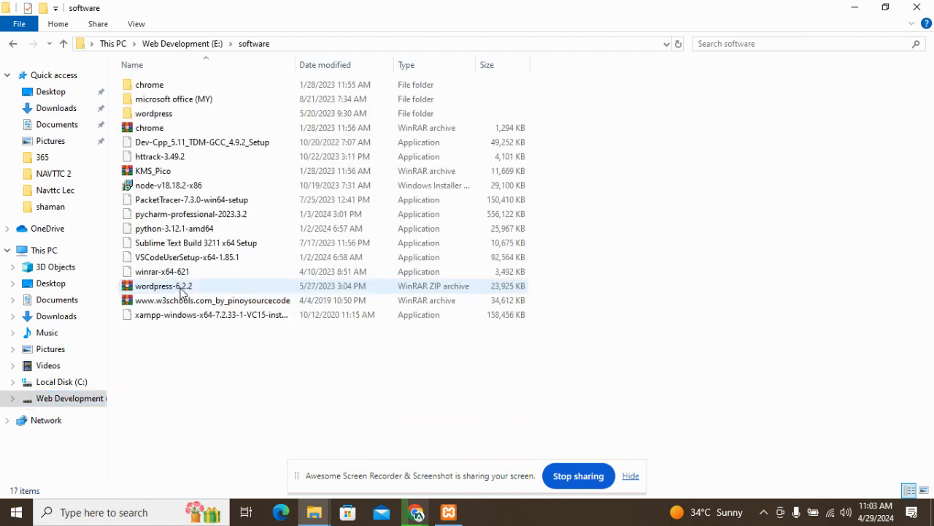
{"action": "double_click", "coordinate": [175, 119]}
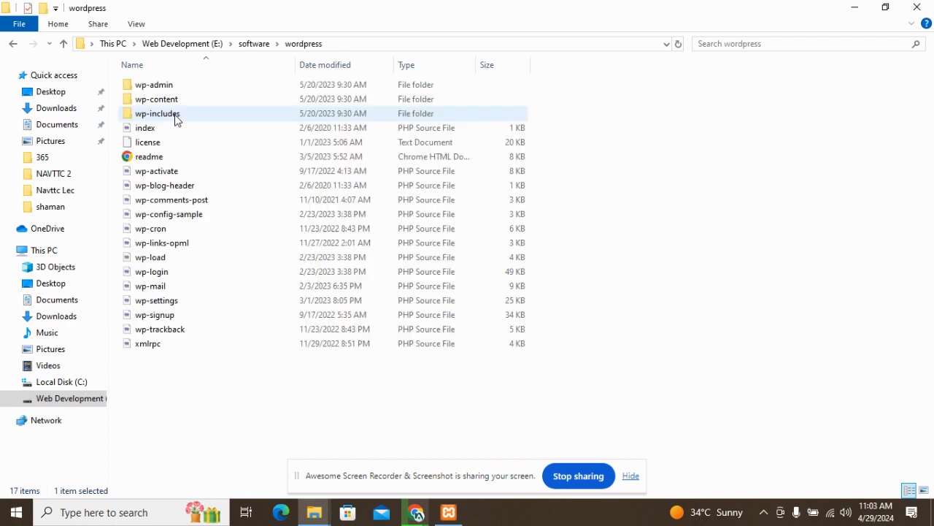
{"action": "key", "text": "ctrl+a"}
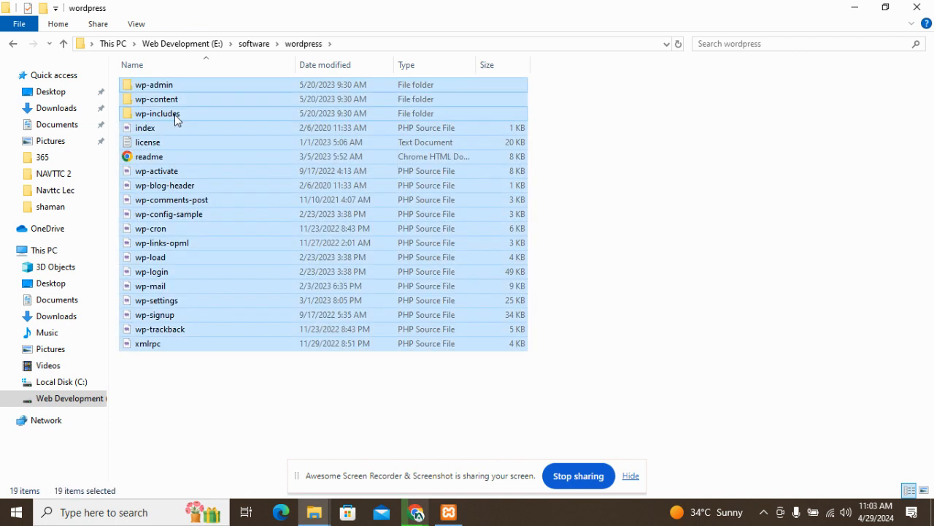
Step: Paste the copied WordPress files into the Navttc folder at C:\xampp\htdocs
{"action": "left_click", "coordinate": [179, 45]}
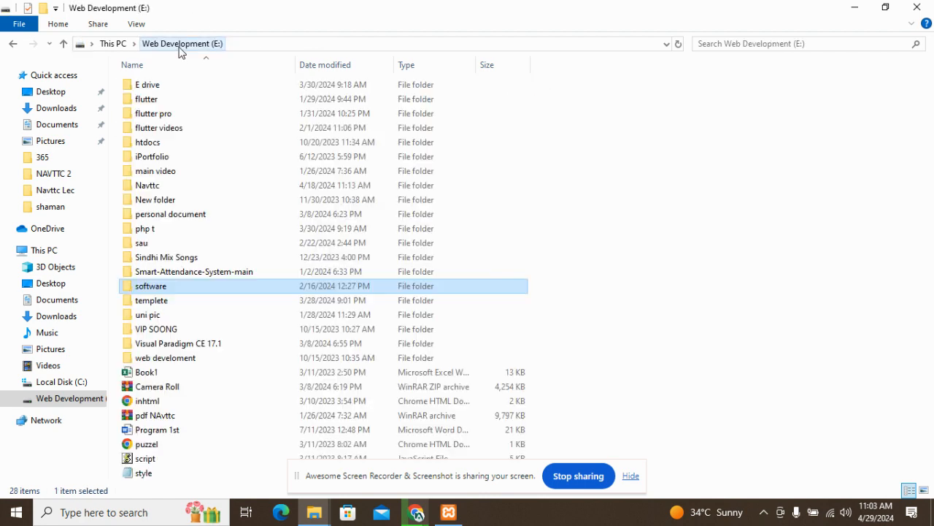
{"action": "left_click", "coordinate": [118, 43]}
{"action": "left_click", "coordinate": [216, 194]}
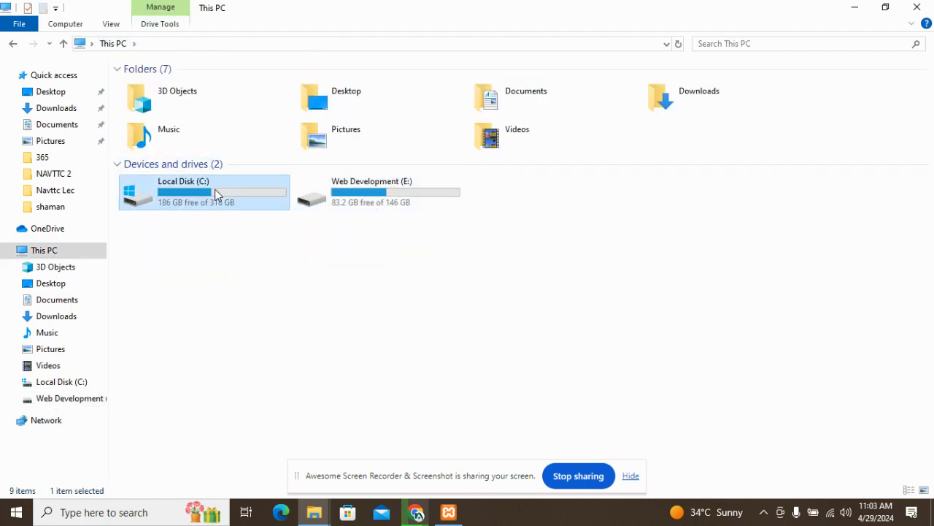
{"action": "double_click", "coordinate": [216, 194]}
{"action": "double_click", "coordinate": [207, 229]}
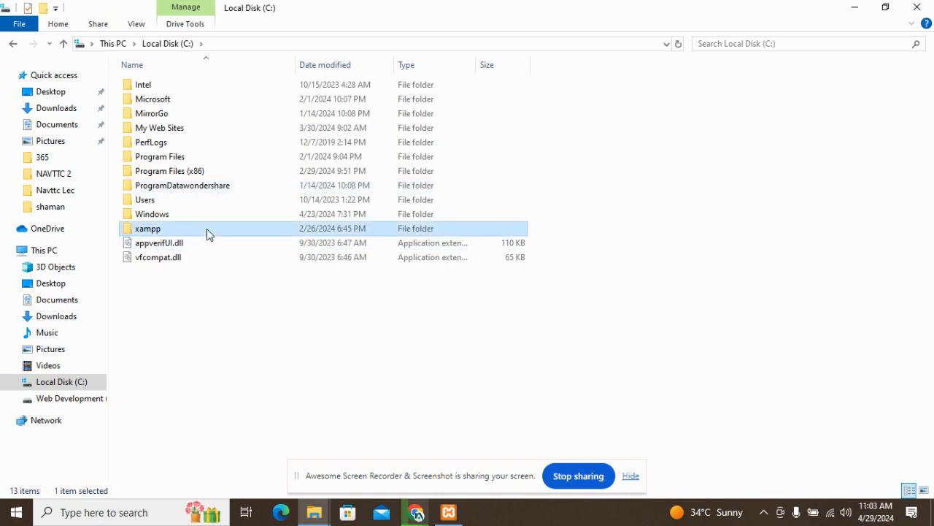
{"action": "left_click", "coordinate": [525, 135]}
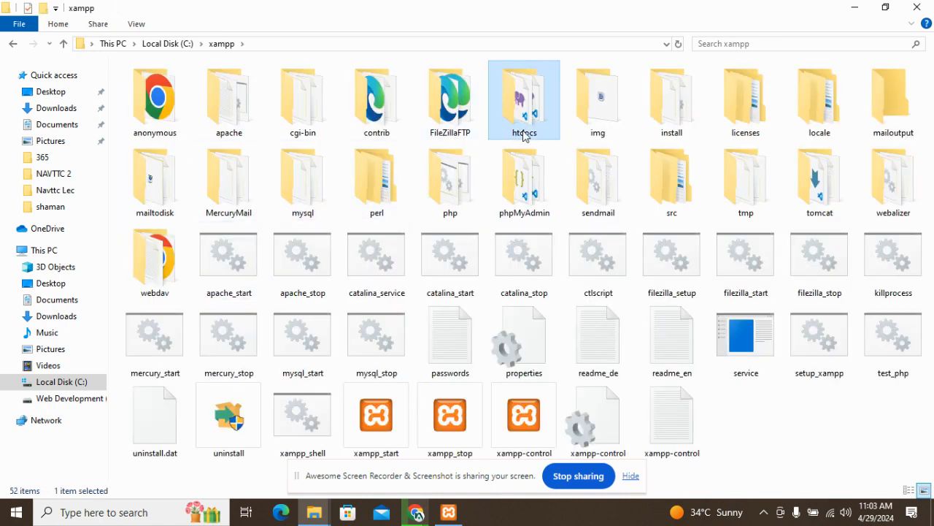
{"action": "double_click", "coordinate": [525, 135]}
{"action": "double_click", "coordinate": [205, 152]}
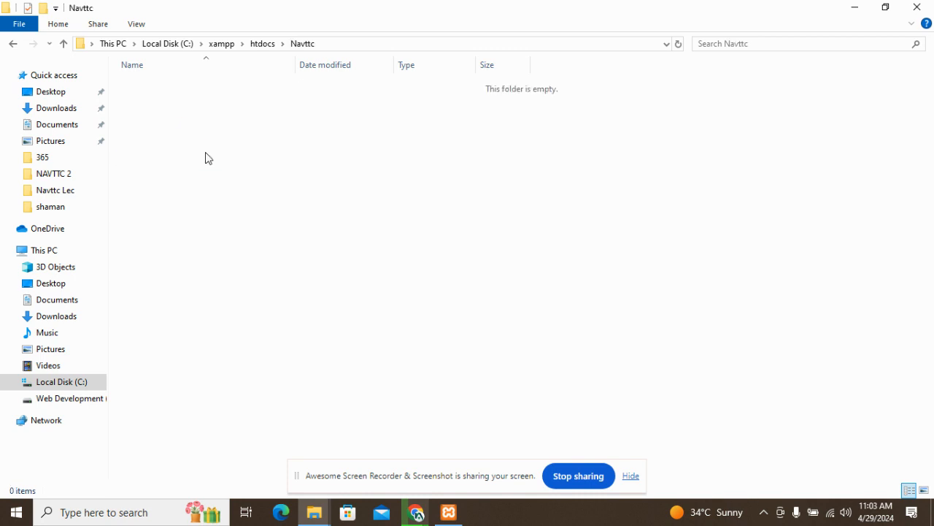
{"action": "key", "text": "ctrl+v"}
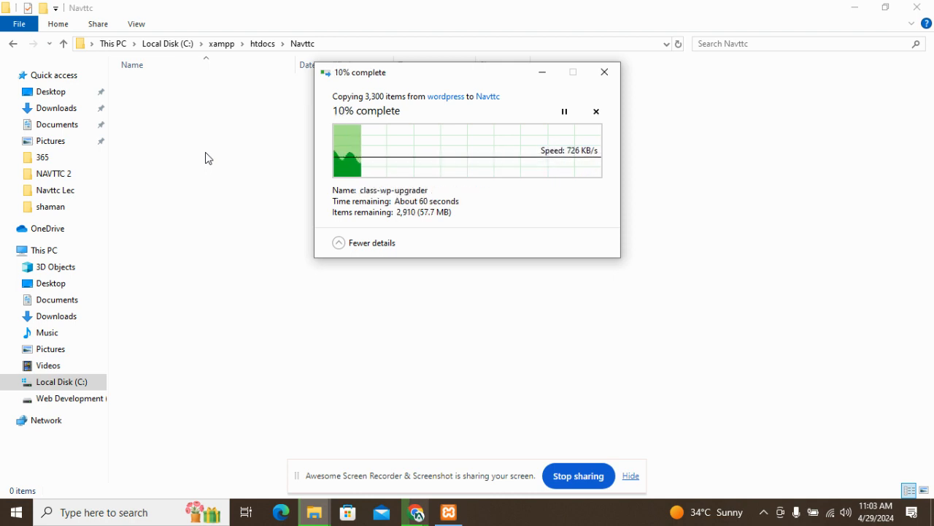
{"action": "left_click", "coordinate": [206, 153]}
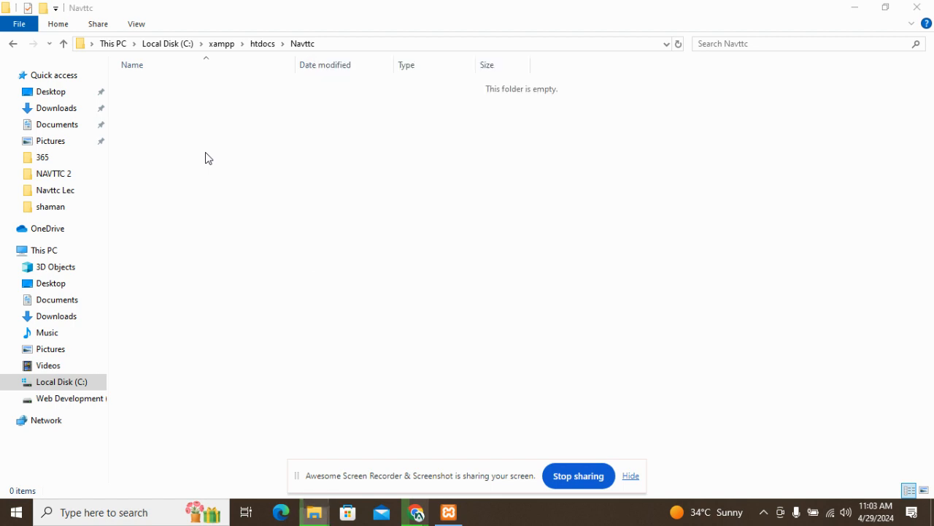
Step: Switch to Chrome and load localhost/phpmyadmin/ in the empty New Tab page
{"action": "key", "text": "alt+Tab"}
{"action": "key", "text": "alt+Tab"}
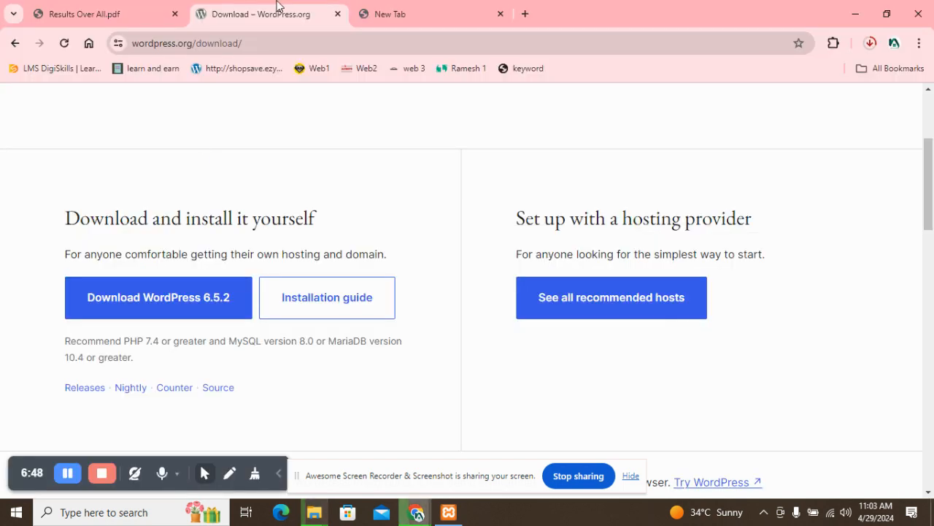
{"action": "left_click", "coordinate": [382, 11]}
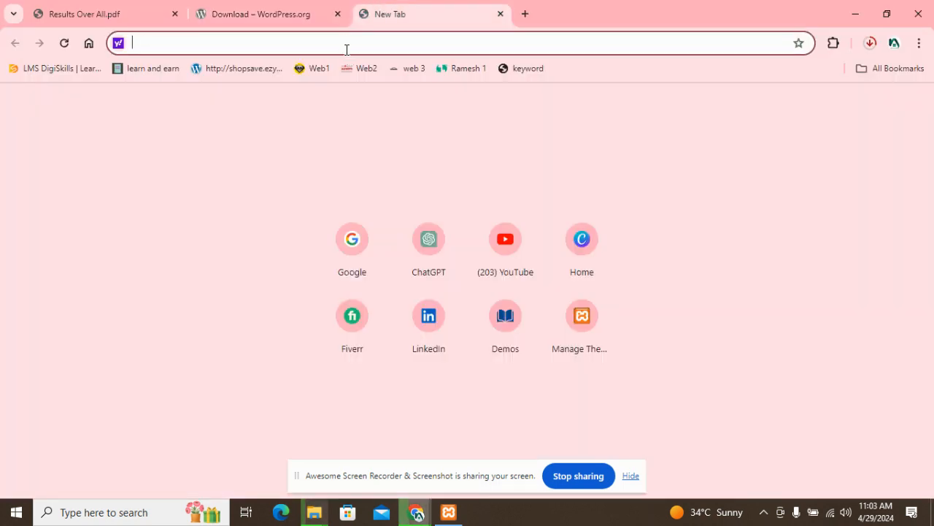
{"action": "type", "text": "lo"}
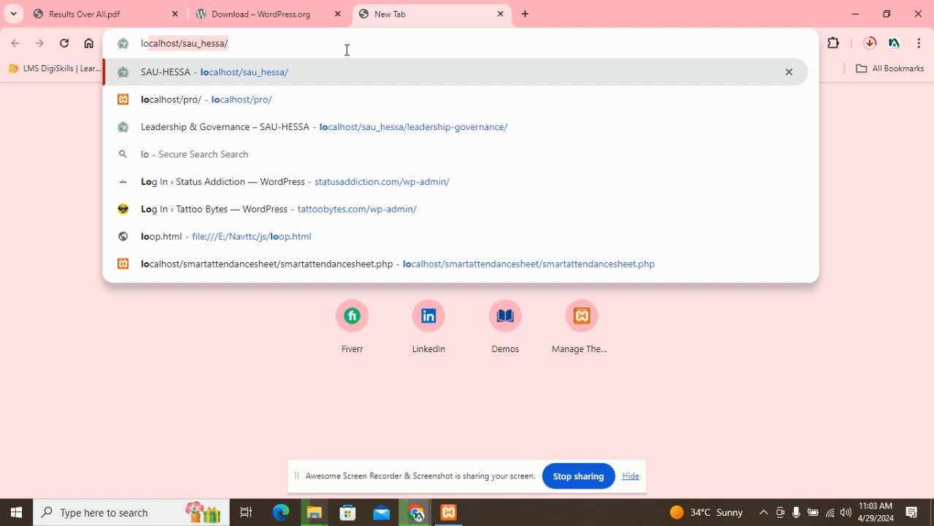
{"action": "type", "text": "xa"}
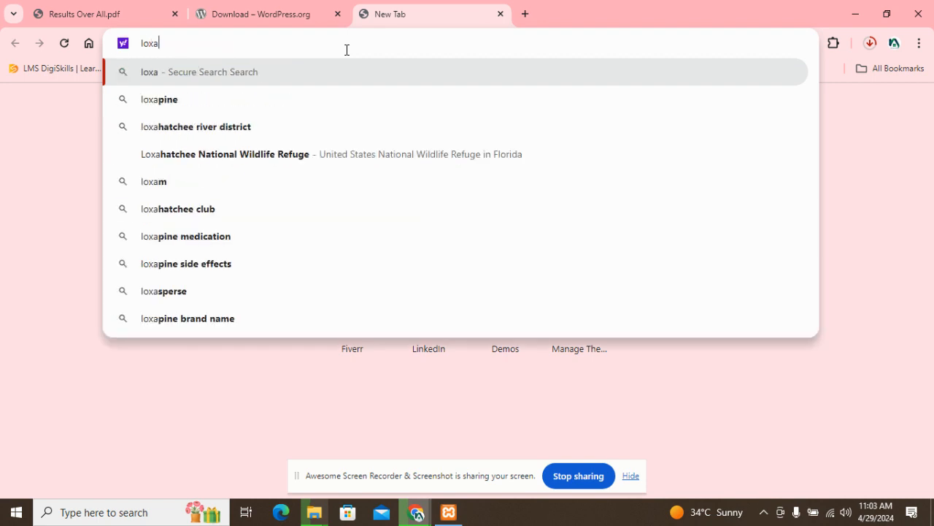
{"action": "key", "text": "BackSpace"}
{"action": "key", "text": "BackSpace"}
{"action": "type", "text": "ca"}
{"action": "key", "text": "Right"}
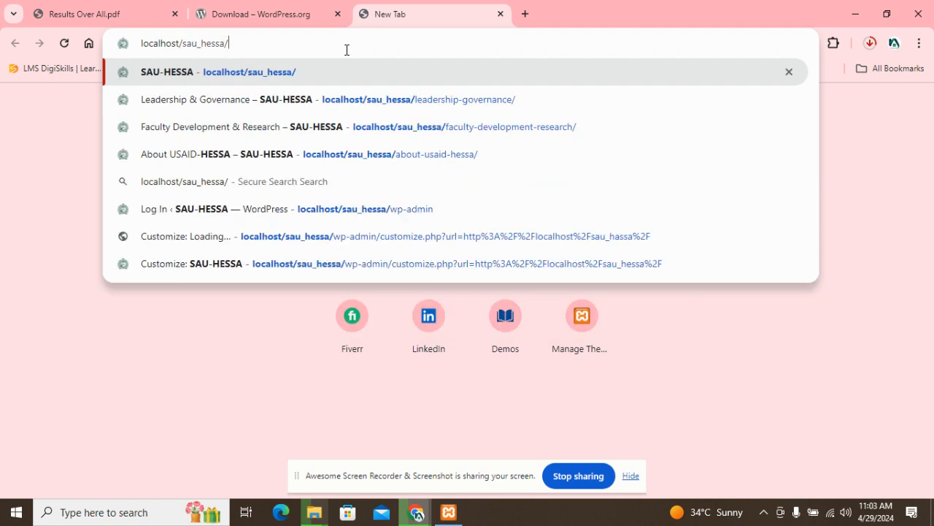
{"action": "key", "text": "shift+Left"}
{"action": "key", "text": "shift+Left"}
{"action": "key", "text": "shift+Left"}
{"action": "key", "text": "shift+Left"}
{"action": "key", "text": "shift+Left"}
{"action": "key", "text": "shift+Left"}
{"action": "key", "text": "shift+Left"}
{"action": "key", "text": "shift+Left"}
{"action": "key", "text": "shift+Left"}
{"action": "key", "text": "shift+Left"}
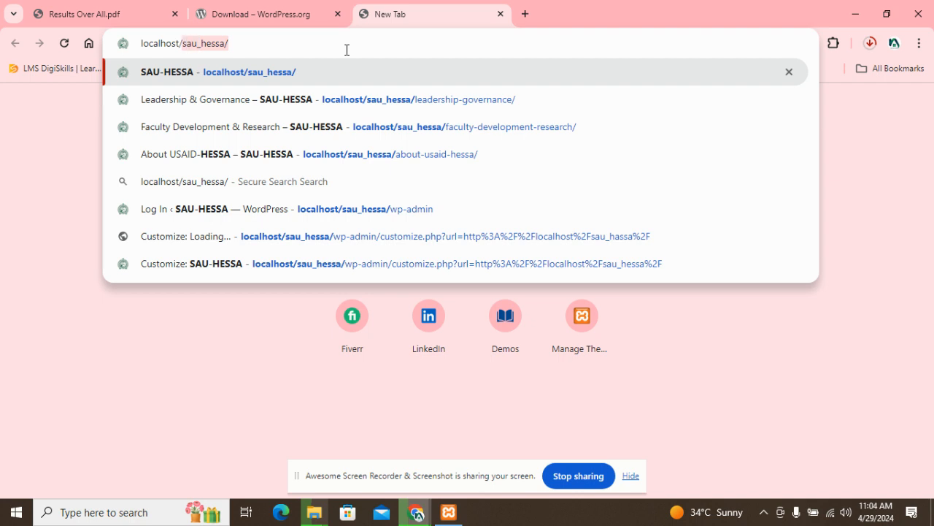
{"action": "key", "text": "BackSpace"}
{"action": "type", "text": "pro_admin"}
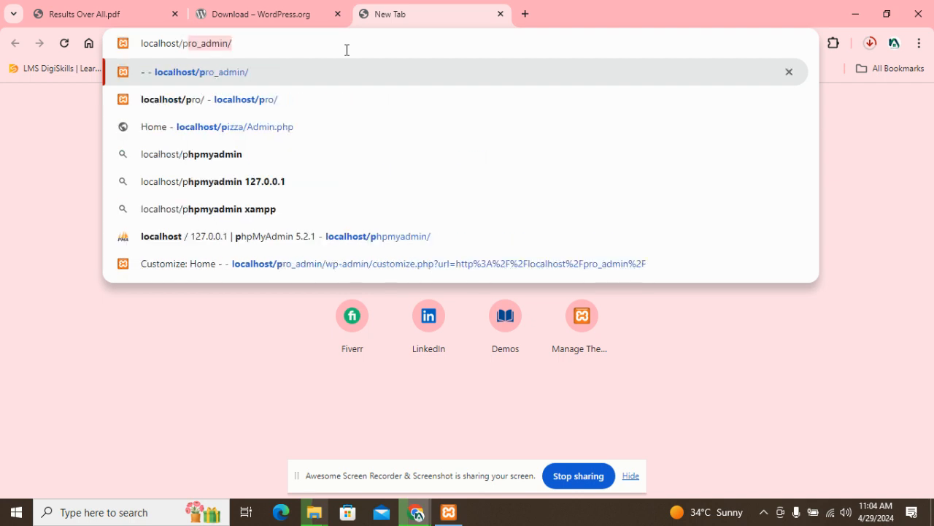
{"action": "left_click", "coordinate": [420, 238]}
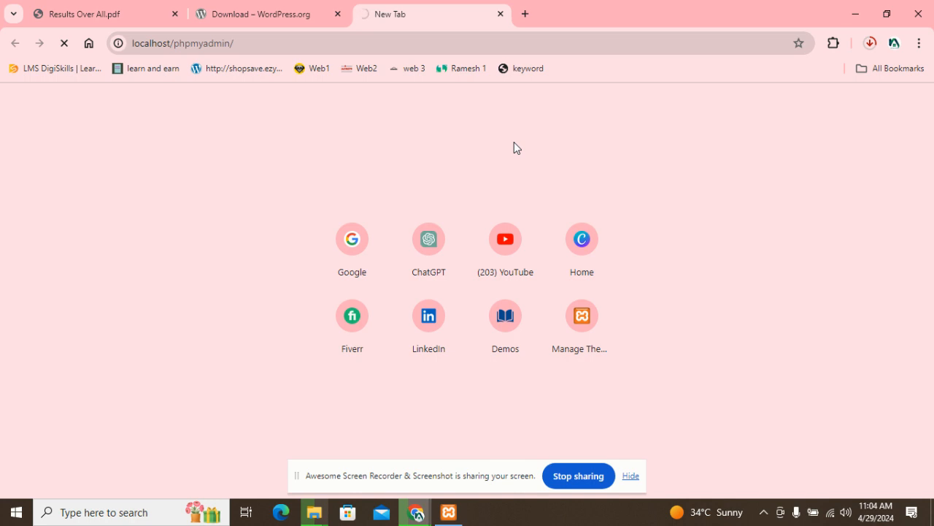
Step: Return to the WordPress.org download page in the browser and close it
{"action": "key", "text": "alt+Tab"}
{"action": "key", "text": "Tab"}
{"action": "key", "text": "Tab"}
{"action": "key", "text": "Tab"}
{"action": "left_click", "coordinate": [209, 9]}
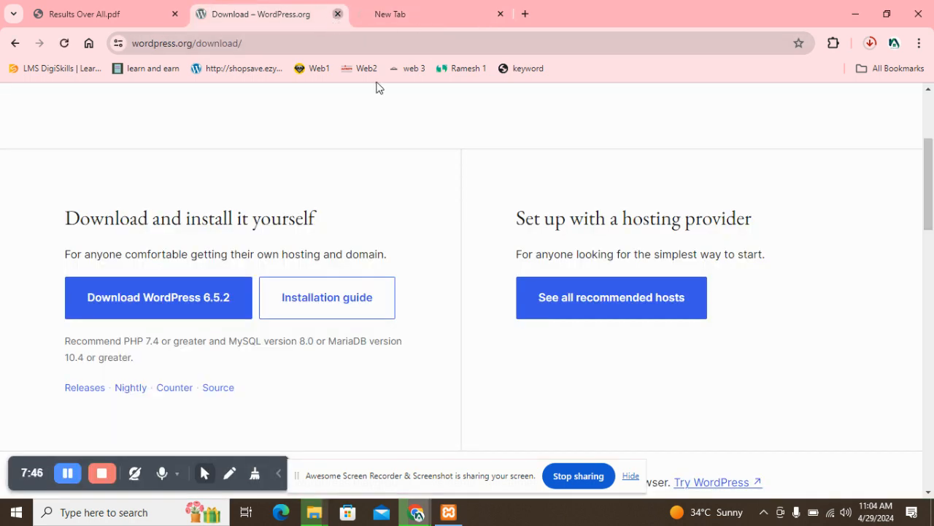
{"action": "key", "text": "ctrl+w"}
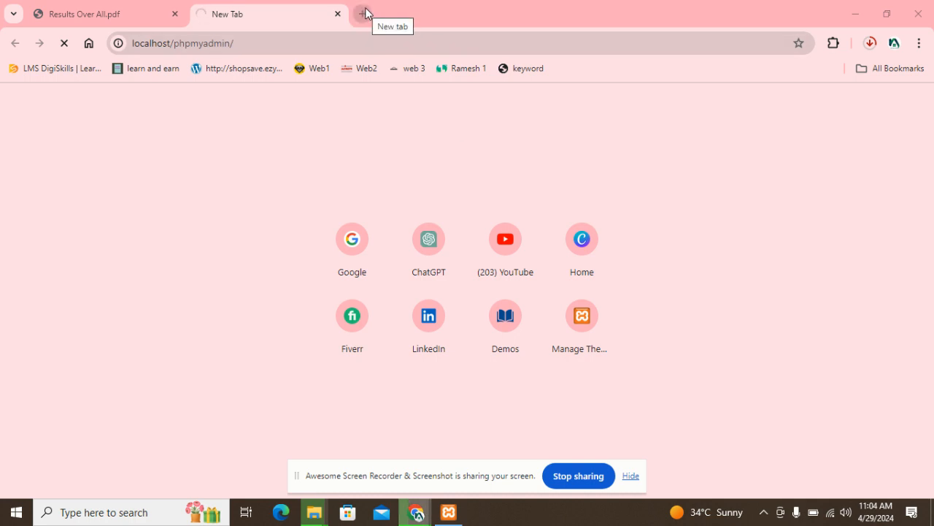
Step: Highlight the phpmyadmin part of the address and check the WordPress files copied into the Navttc folder
{"action": "left_click", "coordinate": [133, 43]}
{"action": "left_click_drag", "start_coordinate": [134, 43], "coordinate": [174, 43]}
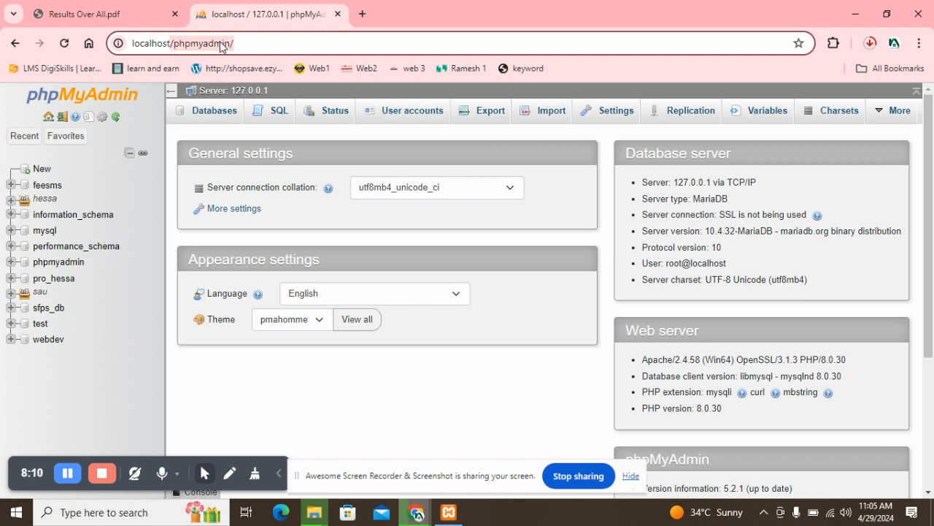
{"action": "key", "text": "alt+Tab"}
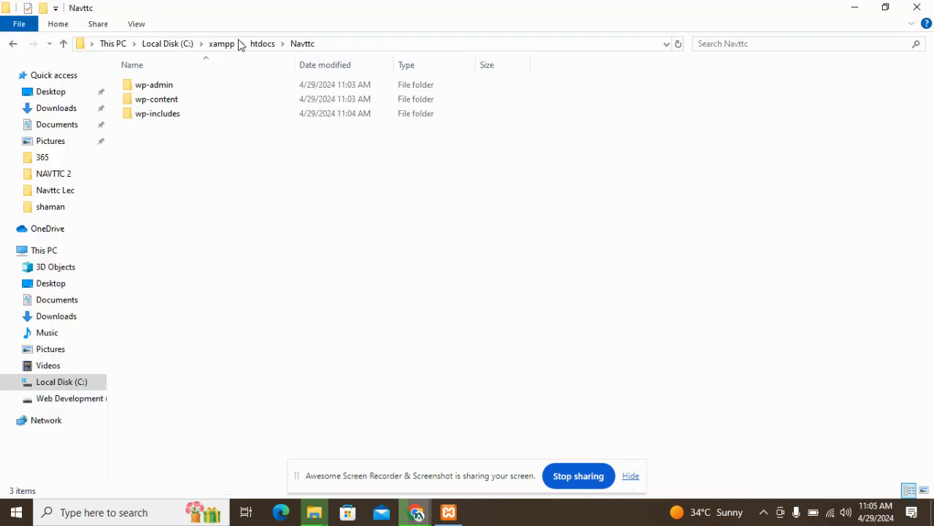
{"action": "key", "text": "ctrl+a"}
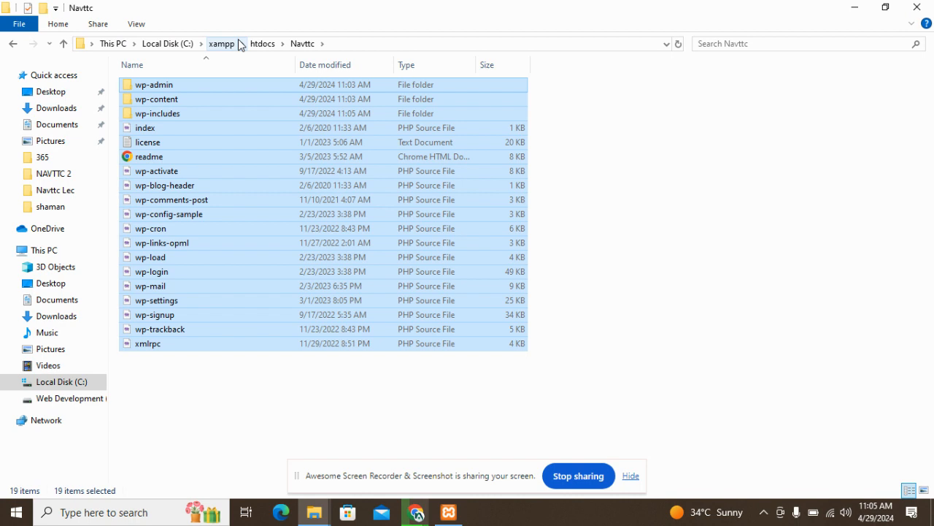
{"action": "key", "text": "alt+Tab"}
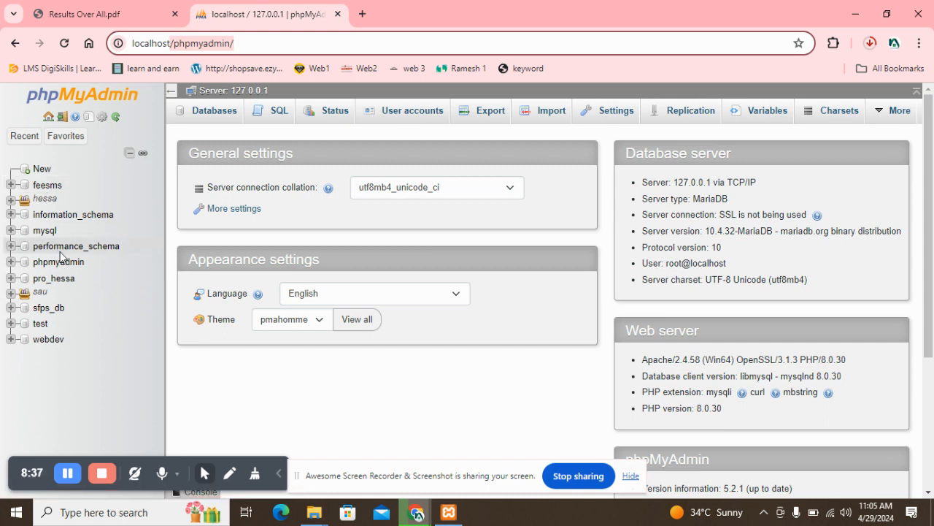
Step: Create a new database named Navttc in phpMyAdmin with the utf8mb4_general_ci collation
{"action": "left_click", "coordinate": [42, 172]}
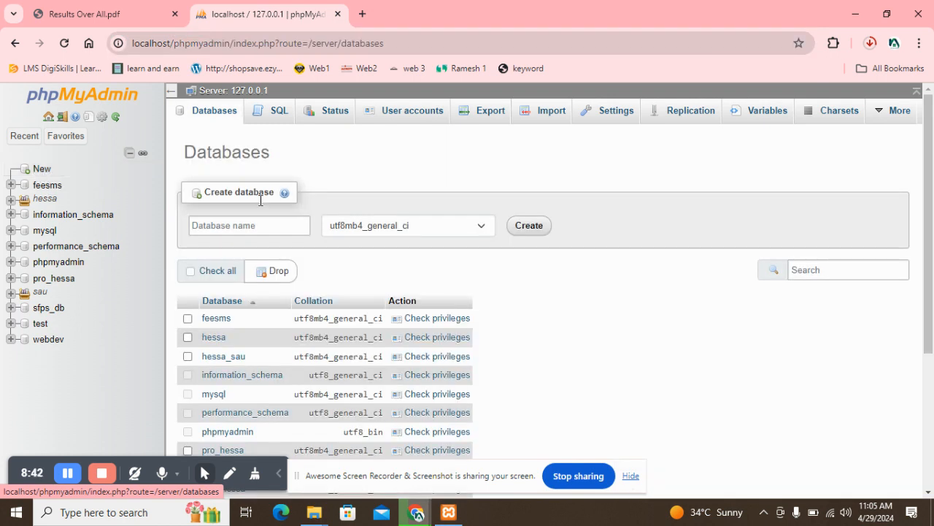
{"action": "left_click", "coordinate": [253, 227]}
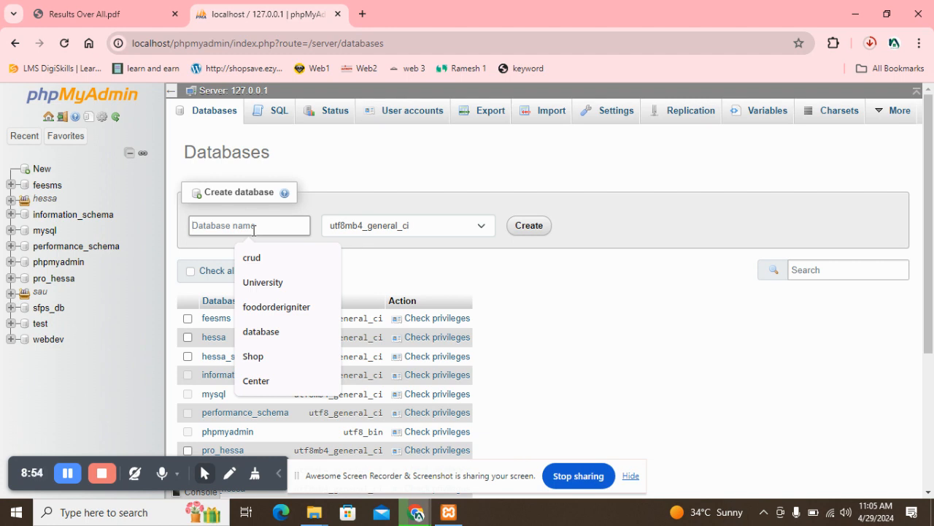
{"action": "type", "text": "a"}
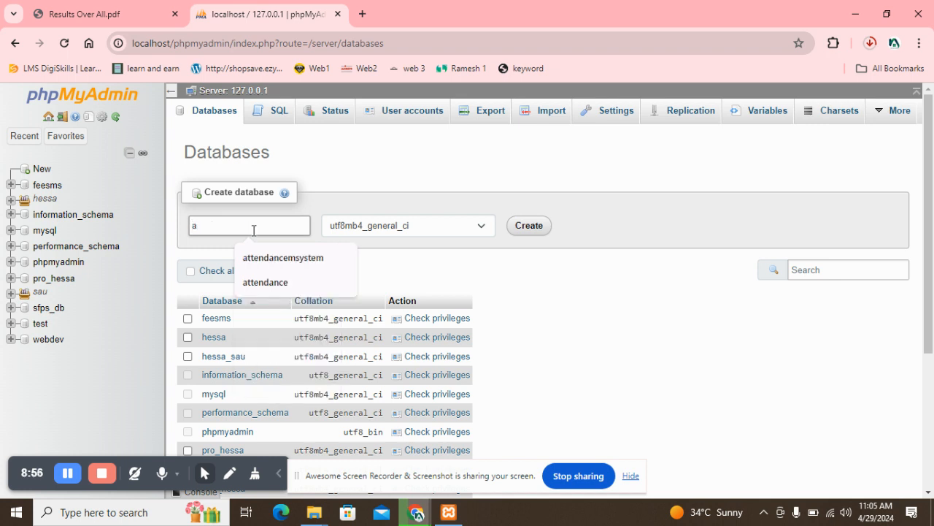
{"action": "key", "text": "BackSpace"}
{"action": "type", "text": "Navttc"}
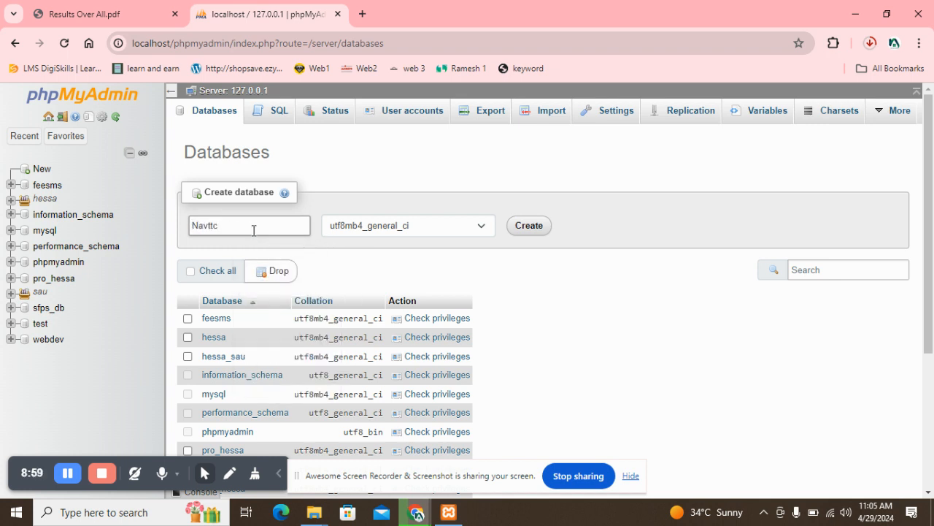
{"action": "left_click", "coordinate": [538, 232]}
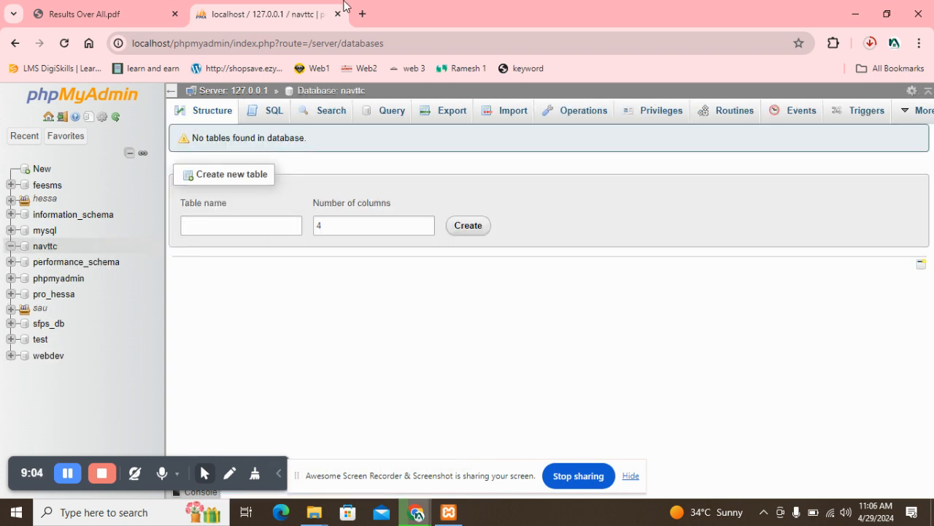
Step: Load localhost/Navttc in a new browser tab to start the WordPress setup
{"action": "left_click", "coordinate": [361, 15]}
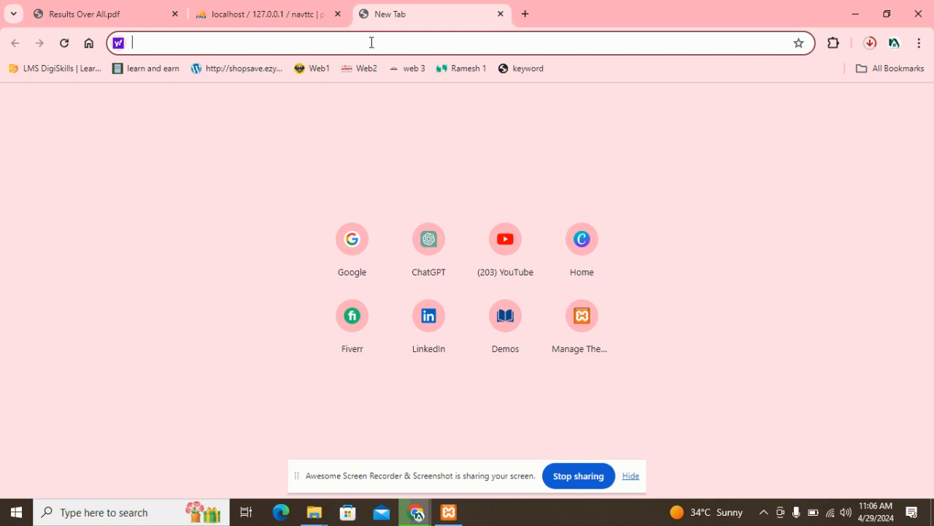
{"action": "type", "text": "lo"}
{"action": "key", "text": "Right"}
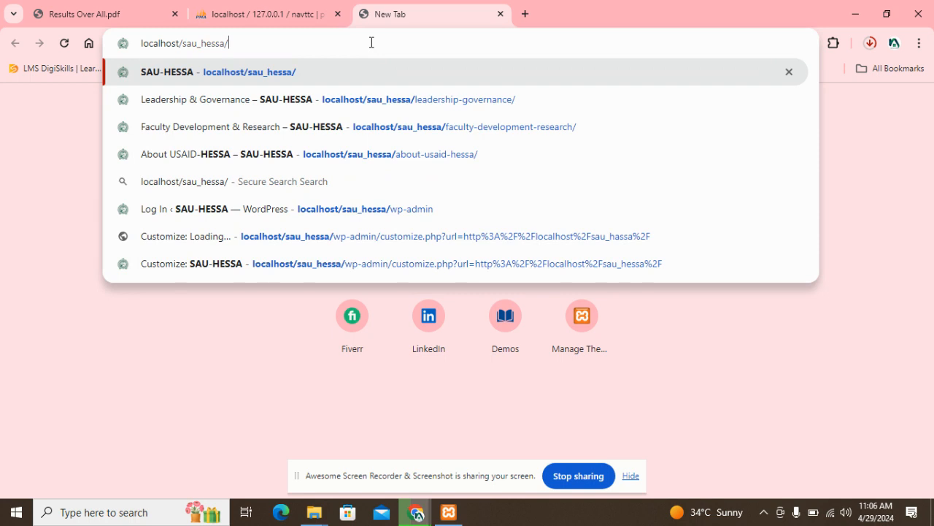
{"action": "key", "text": "shift+Left"}
{"action": "key", "text": "shift+Left"}
{"action": "key", "text": "shift+Left"}
{"action": "key", "text": "shift+Left"}
{"action": "key", "text": "shift+Left"}
{"action": "key", "text": "shift+Left"}
{"action": "key", "text": "shift+Left"}
{"action": "key", "text": "shift+Left"}
{"action": "key", "text": "shift+Left"}
{"action": "key", "text": "shift+Left"}
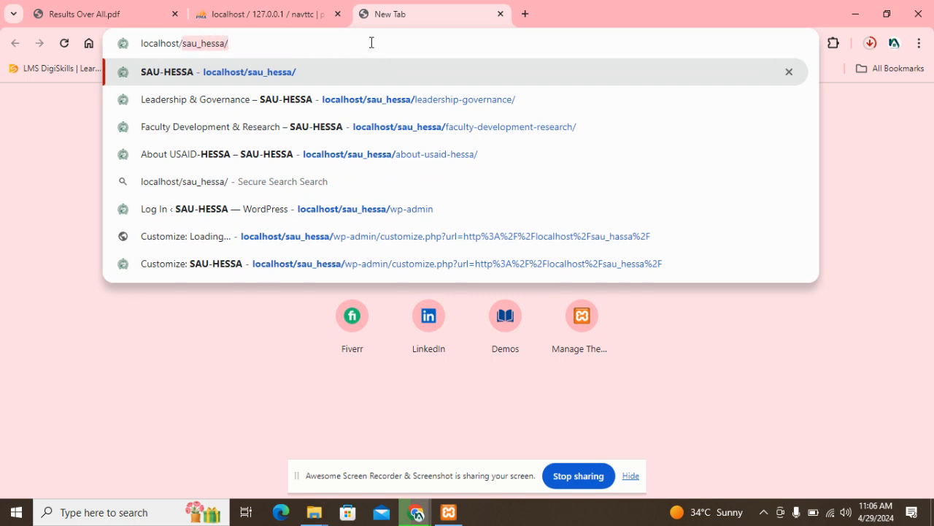
{"action": "key", "text": "BackSpace"}
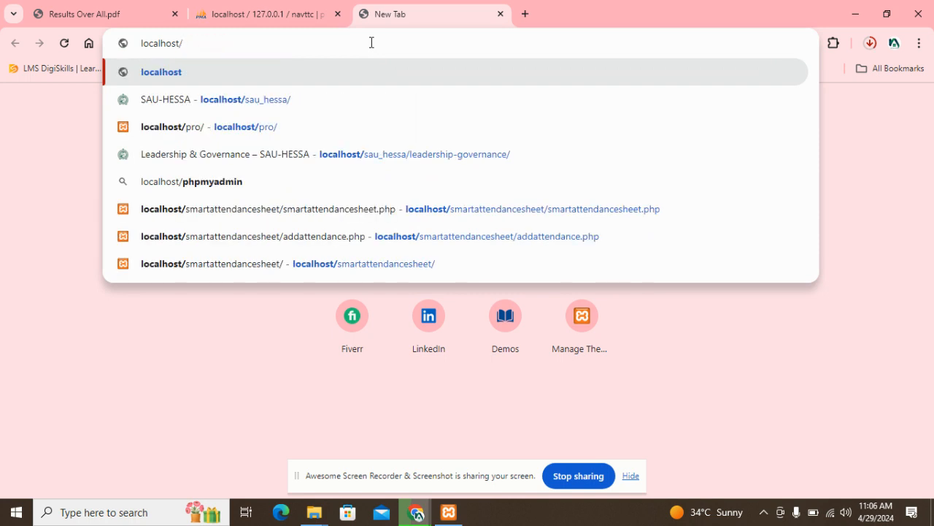
{"action": "type", "text": "Na"}
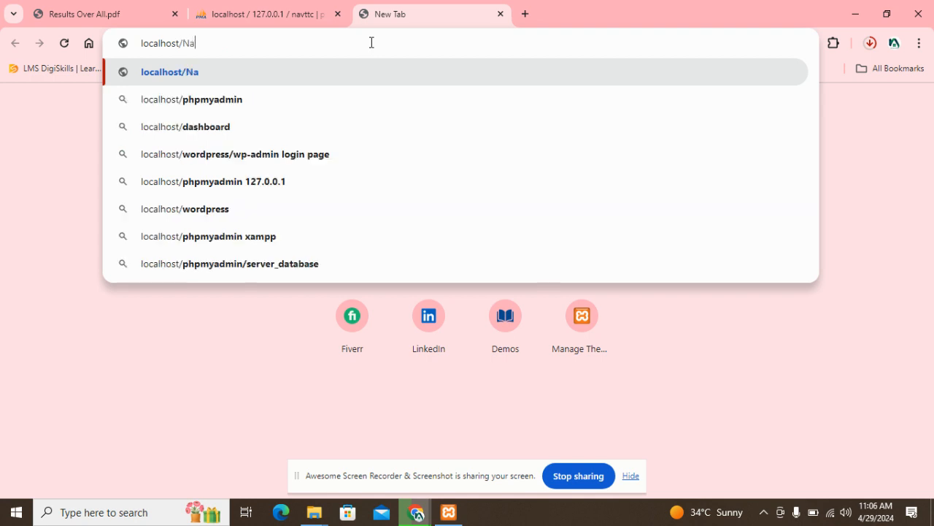
{"action": "type", "text": "vttc"}
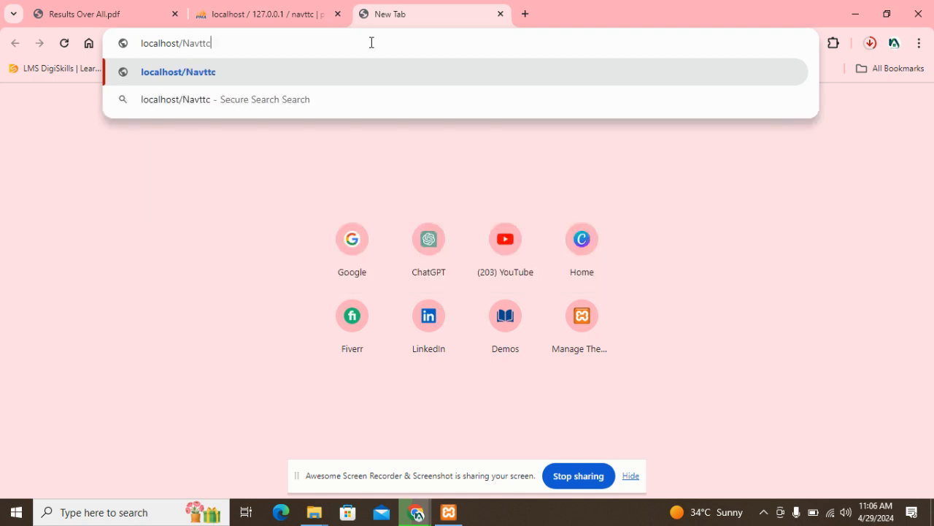
{"action": "key", "text": "Return"}
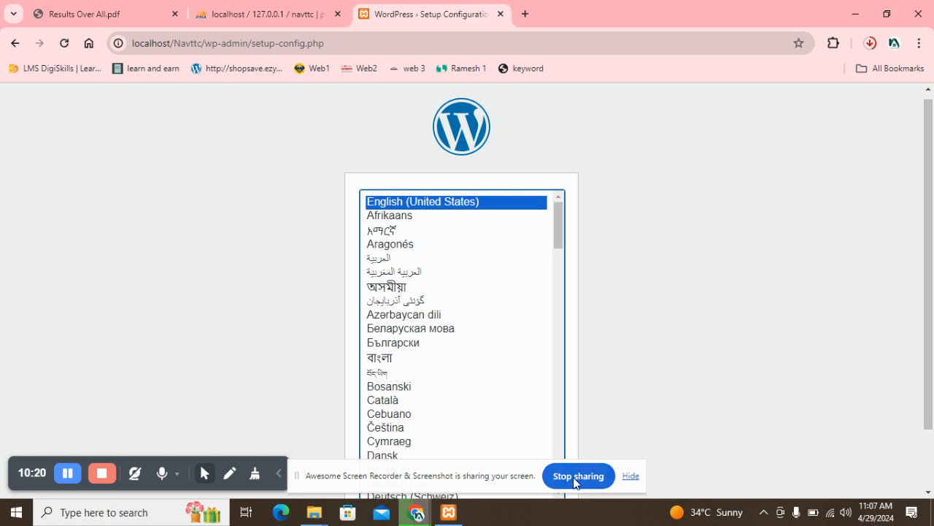
Step: Continue the WordPress setup in English (United States) and proceed to the database connection details form
{"action": "left_click_drag", "start_coordinate": [561, 234], "coordinate": [753, 347]}
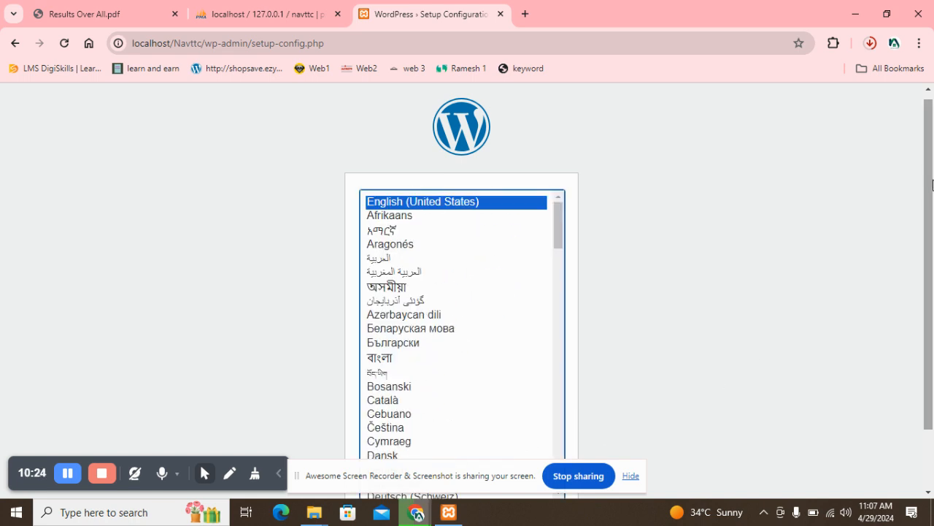
{"action": "scroll", "coordinate": [932, 174], "scroll_direction": "down", "scroll_amount": 1}
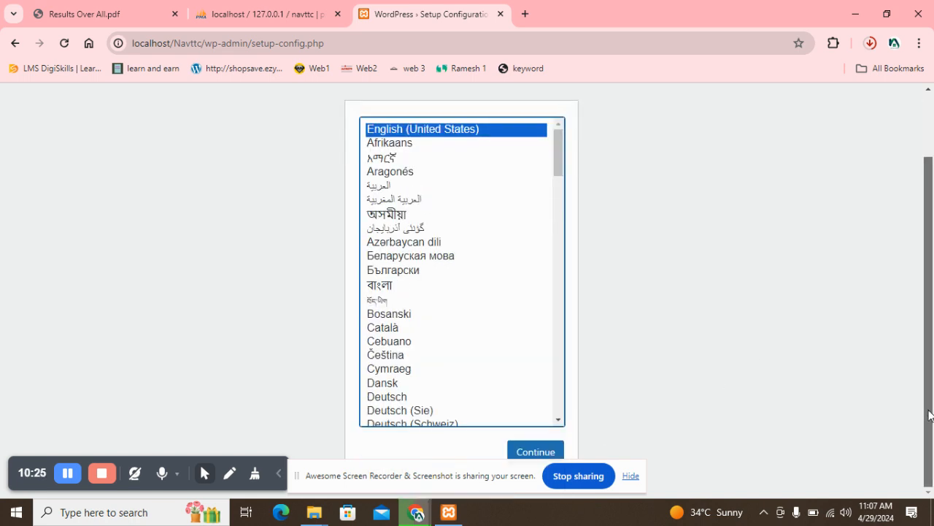
{"action": "left_click", "coordinate": [547, 451]}
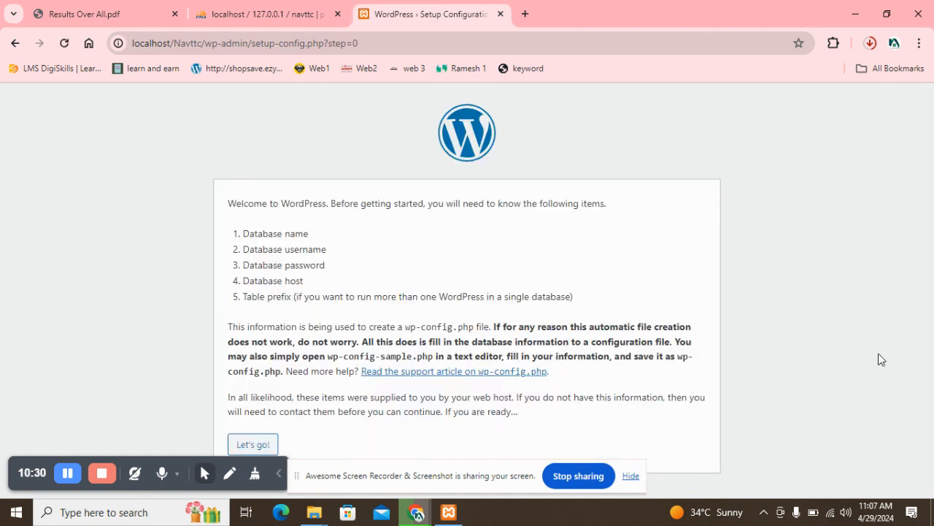
{"action": "left_click", "coordinate": [241, 445]}
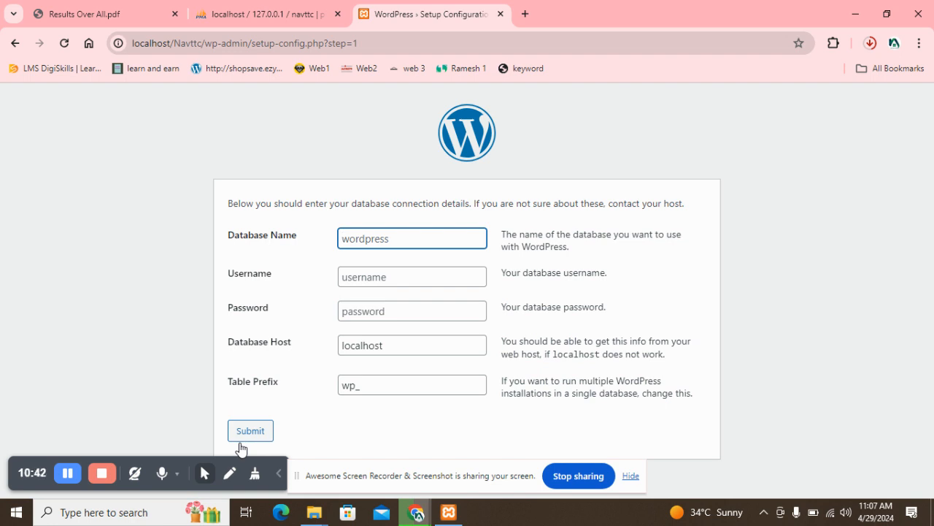
Step: Submit the database connection details with database name Navttc and username root, and run the installation
{"action": "type", "text": "Navttc"}
{"action": "left_click", "coordinate": [373, 281]}
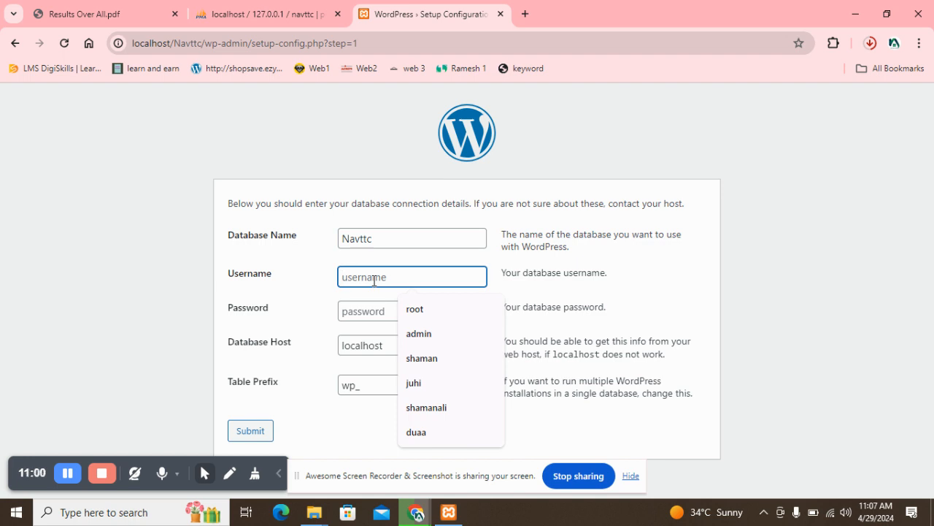
{"action": "left_click", "coordinate": [420, 311]}
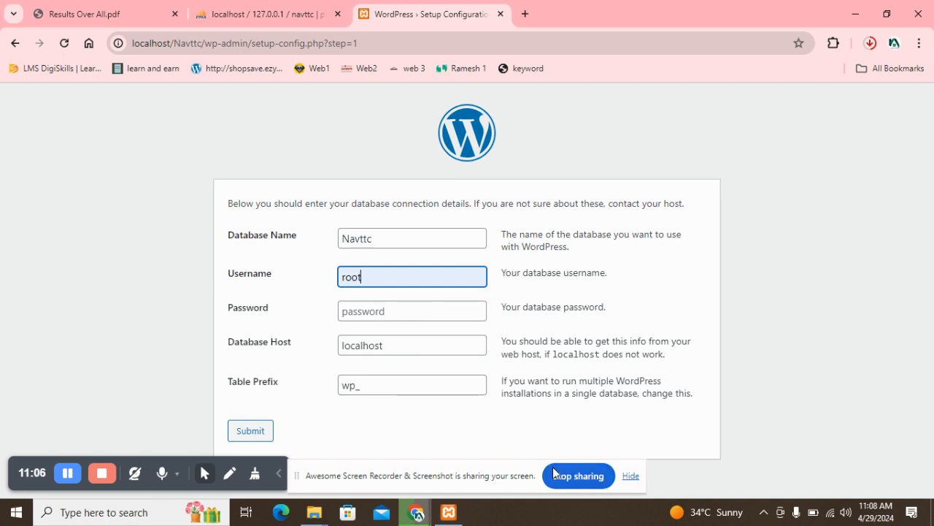
{"action": "left_click", "coordinate": [254, 434]}
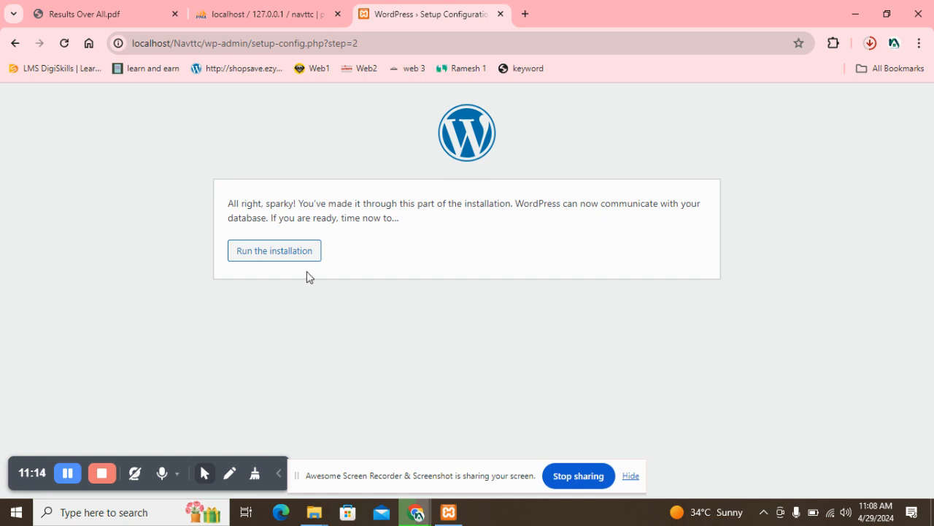
{"action": "left_click", "coordinate": [294, 255]}
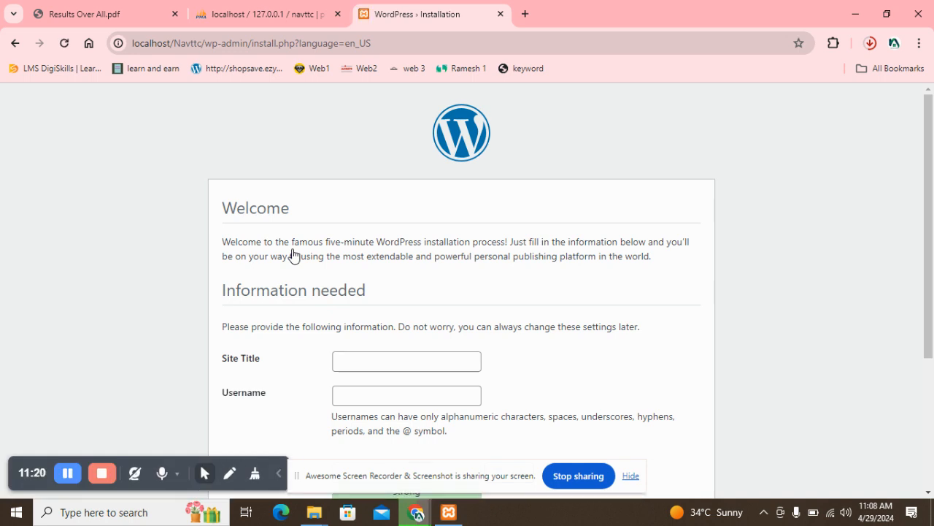
Step: Enter Navttc as the site title in the WordPress installation form
{"action": "left_click_drag", "start_coordinate": [930, 150], "coordinate": [932, 266]}
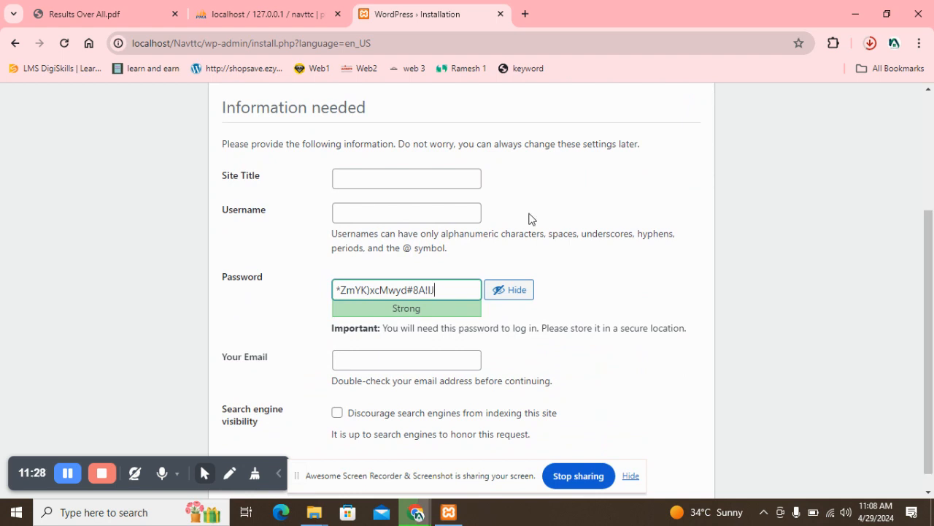
{"action": "left_click", "coordinate": [436, 177]}
{"action": "type", "text": "NAv"}
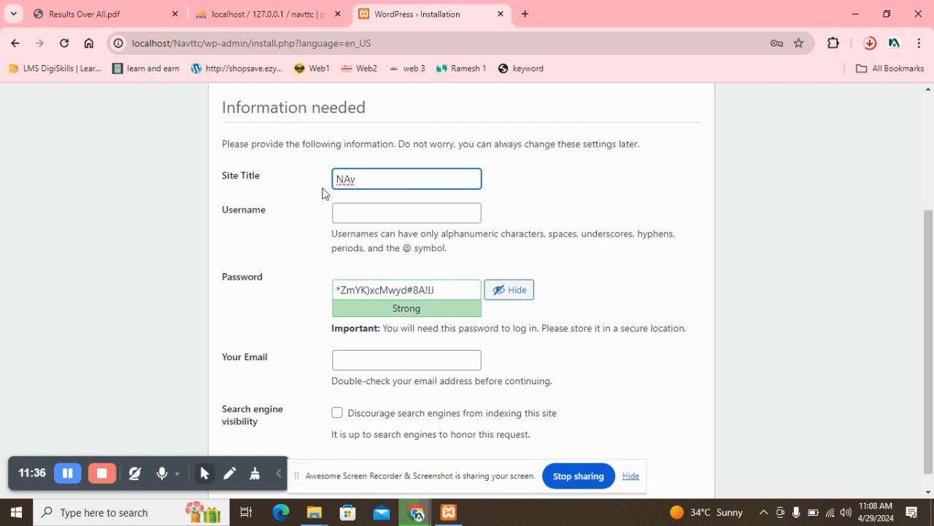
{"action": "key", "text": "BackSpace"}
{"action": "key", "text": "BackSpace"}
{"action": "type", "text": "a"}
{"action": "type", "text": "vv"}
{"action": "key", "text": "BackSpace"}
{"action": "type", "text": "ttc"}
Step: Set the WordPress username to admin and fill in the administrator's email address from the saved suggestions
{"action": "left_click", "coordinate": [351, 213]}
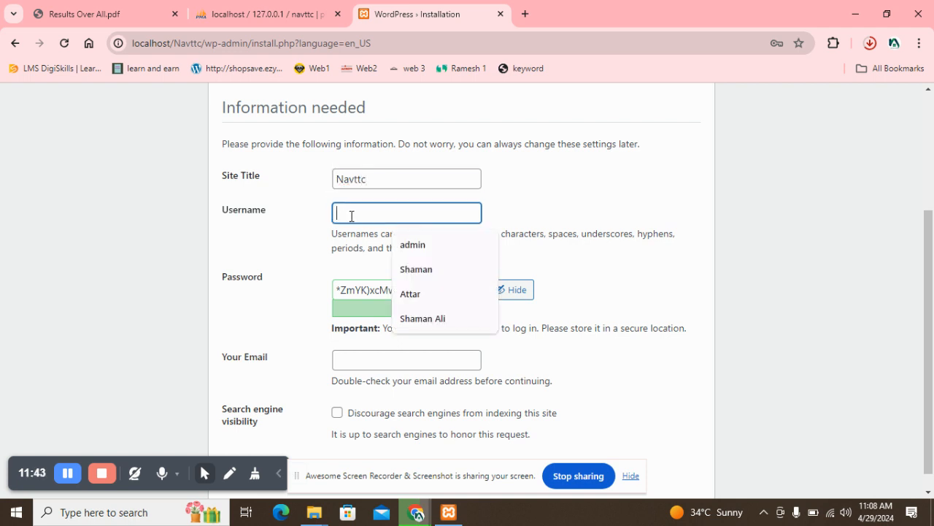
{"action": "left_click", "coordinate": [407, 250]}
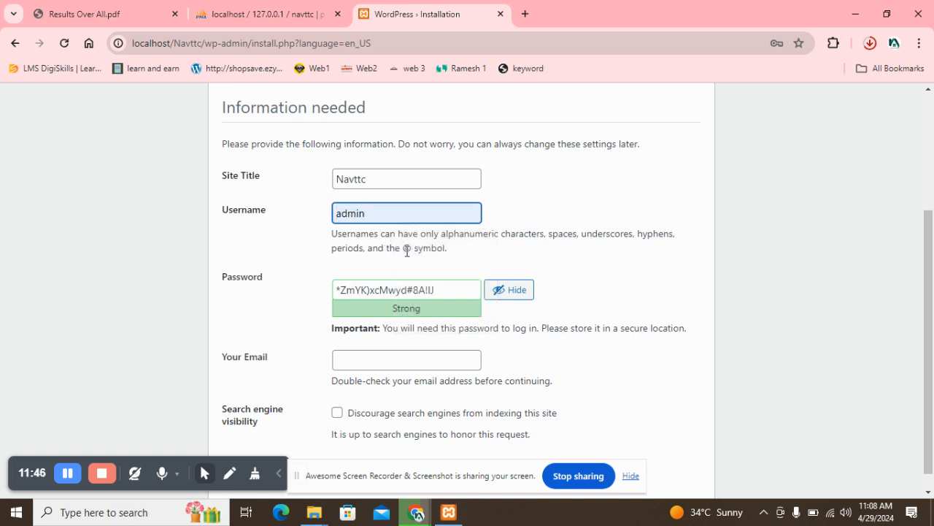
{"action": "left_click_drag", "start_coordinate": [442, 290], "coordinate": [335, 288]}
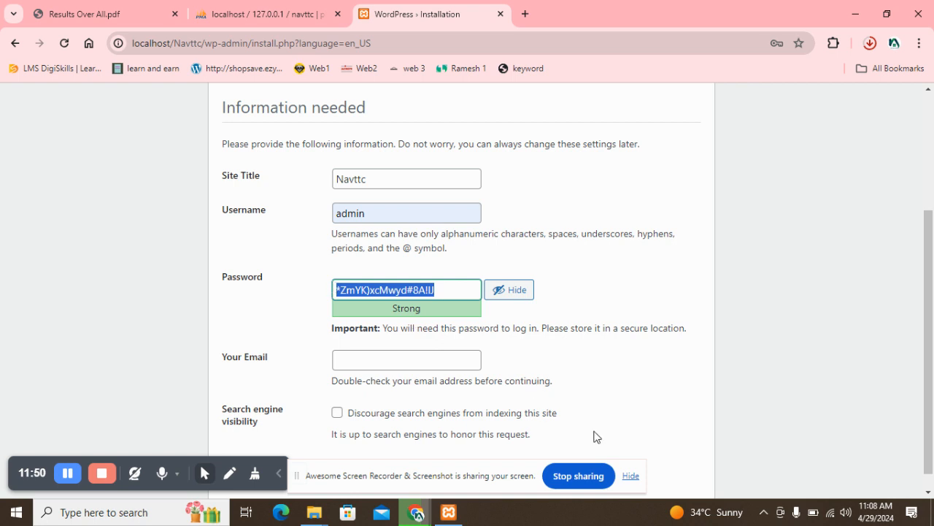
{"action": "left_click", "coordinate": [407, 362]}
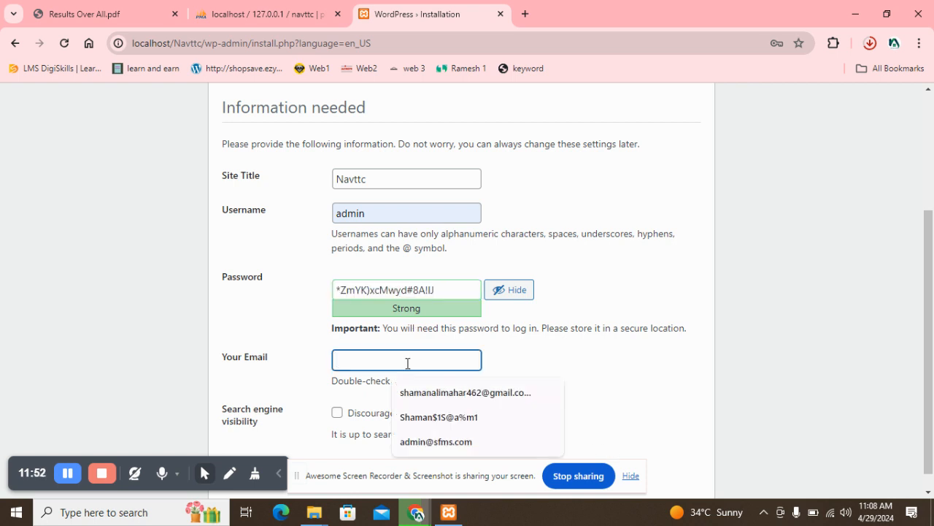
{"action": "left_click", "coordinate": [446, 394]}
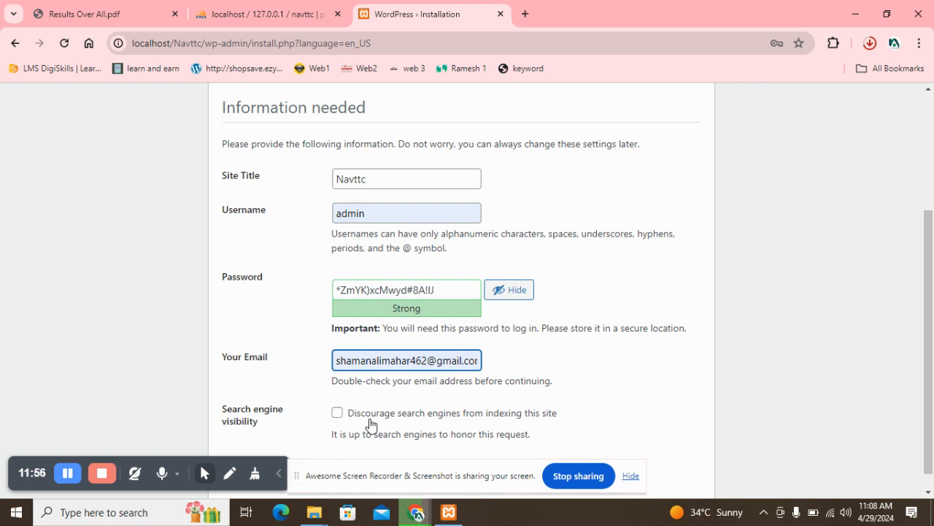
Step: Copy the generated account password and install WordPress with search engine indexing left allowed
{"action": "scroll", "coordinate": [932, 274], "scroll_direction": "down", "scroll_amount": 1}
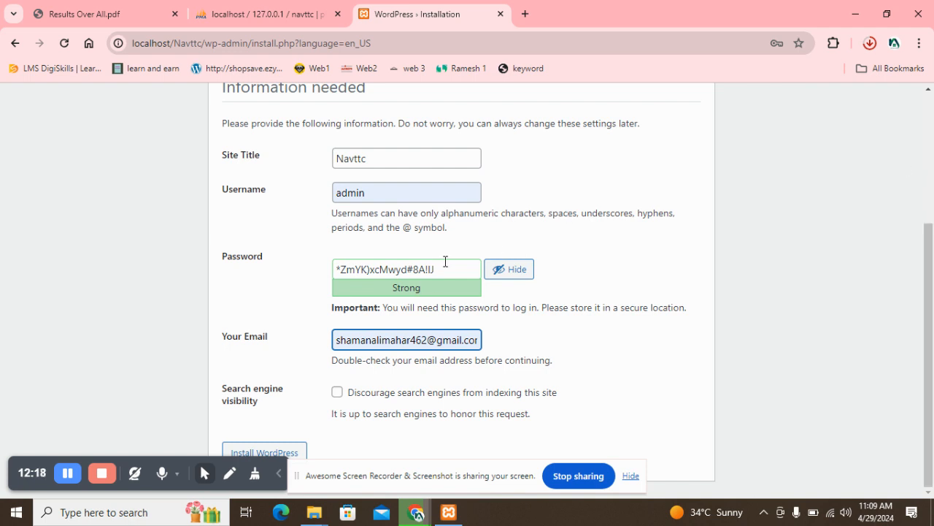
{"action": "left_click_drag", "start_coordinate": [442, 269], "coordinate": [335, 268]}
{"action": "key", "text": "ctrl+c"}
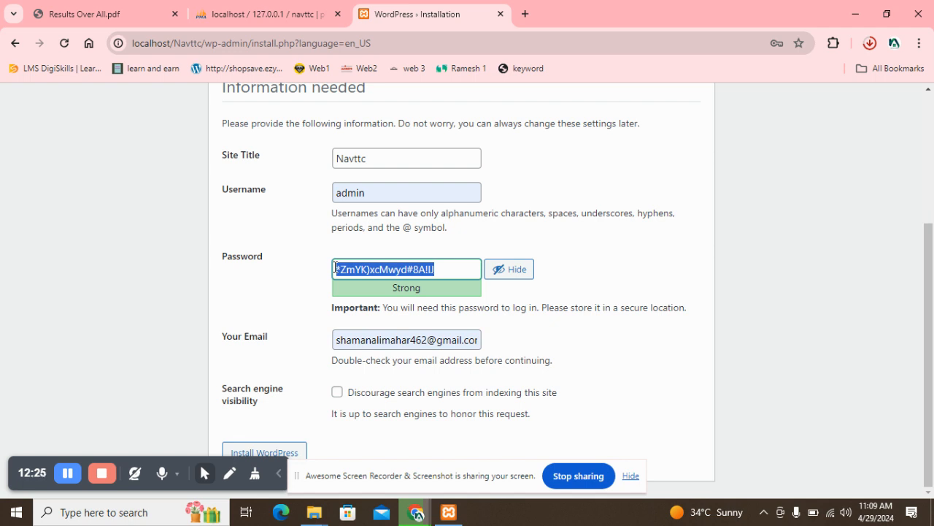
{"action": "left_click", "coordinate": [283, 452]}
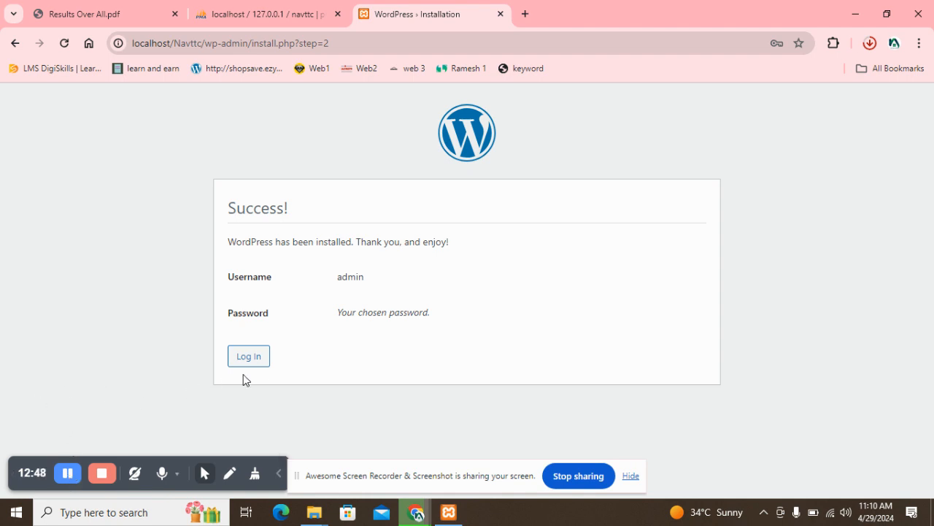
Step: Open the WordPress login page and enter admin as the username
{"action": "left_click", "coordinate": [249, 356]}
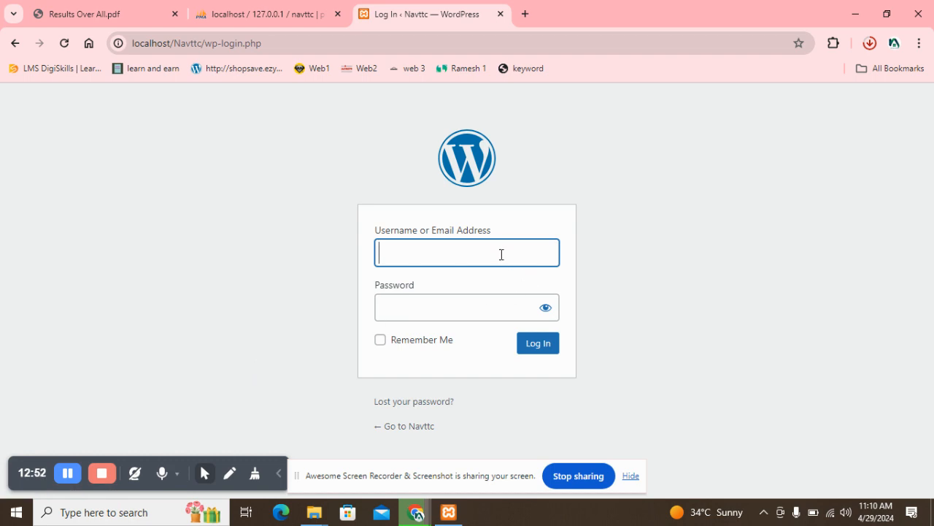
{"action": "type", "text": "ad"}
{"action": "key", "text": "Tab"}
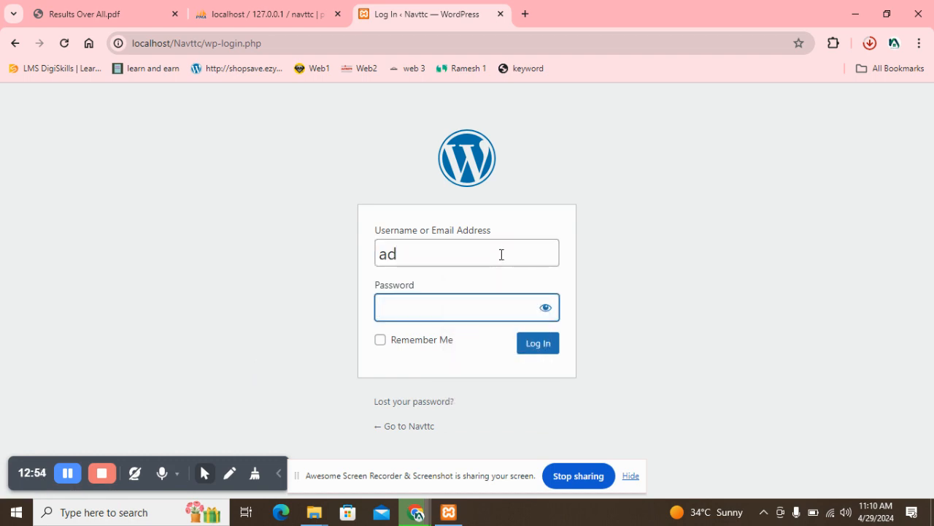
{"action": "left_click", "coordinate": [501, 254]}
{"action": "type", "text": "ma"}
{"action": "key", "text": "BackSpace"}
{"action": "key", "text": "BackSpace"}
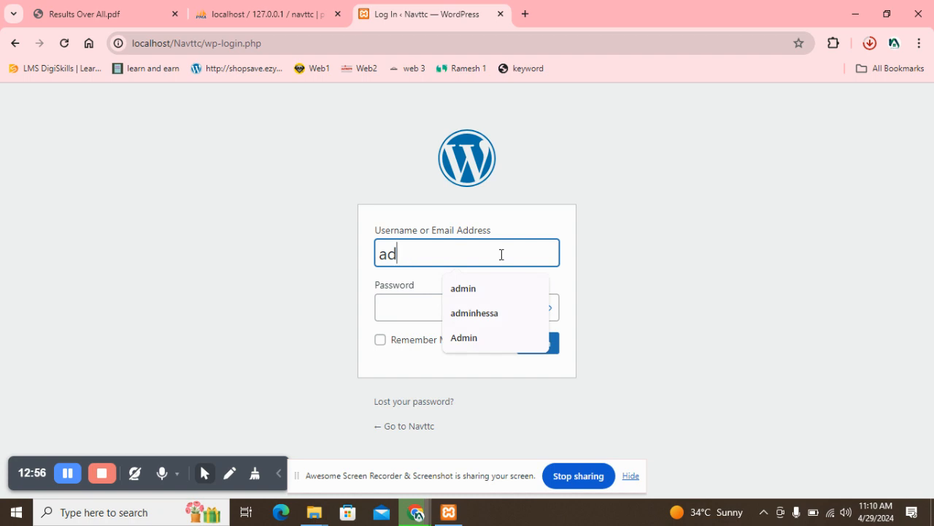
{"action": "type", "text": "min"}
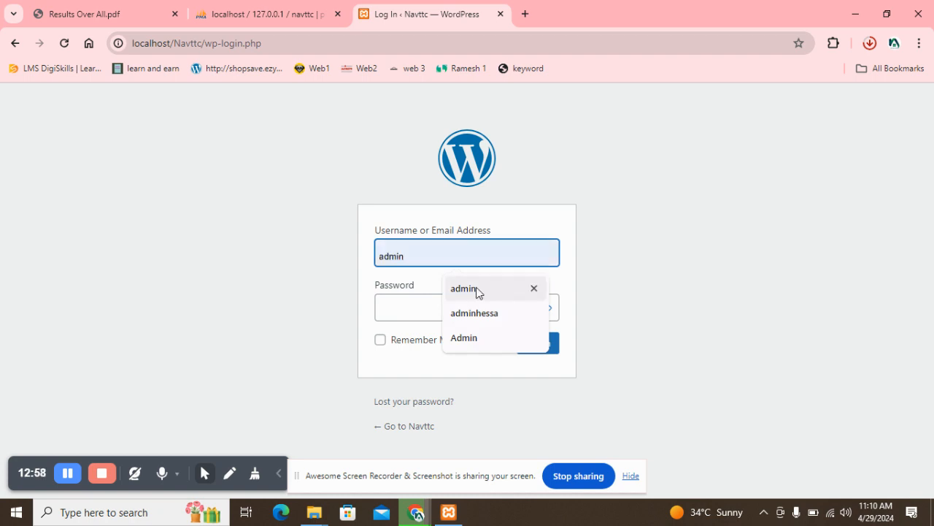
Step: Paste the copied account password, enable Remember Me and log in to WordPress
{"action": "left_click", "coordinate": [407, 311]}
{"action": "key", "text": "ctrl+v"}
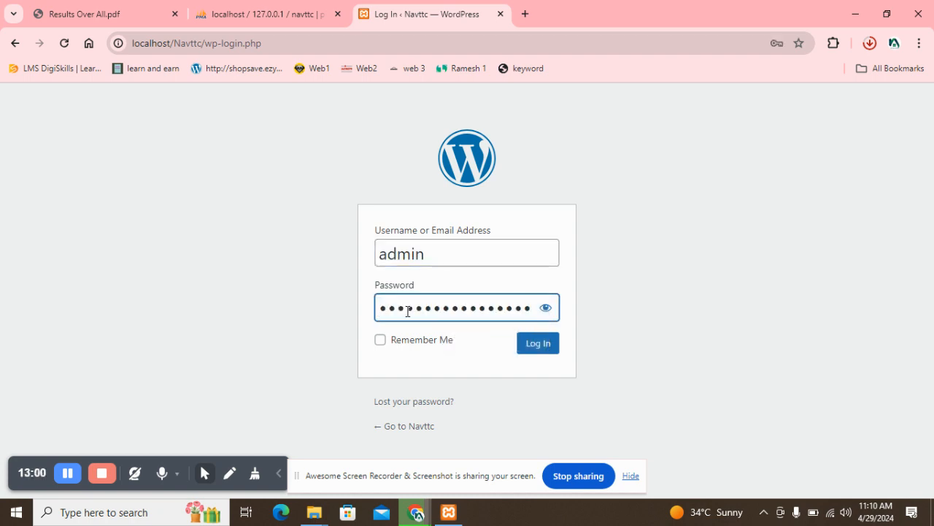
{"action": "left_click", "coordinate": [380, 340]}
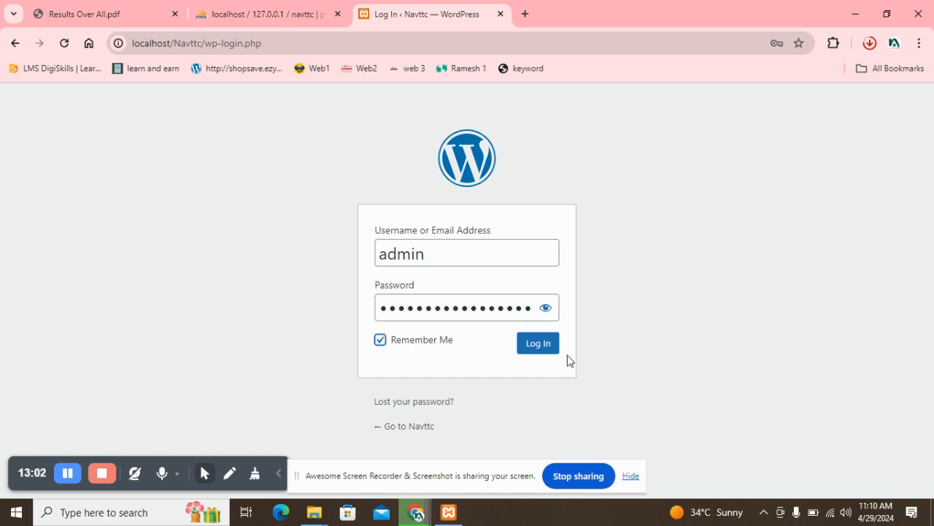
{"action": "left_click", "coordinate": [545, 345]}
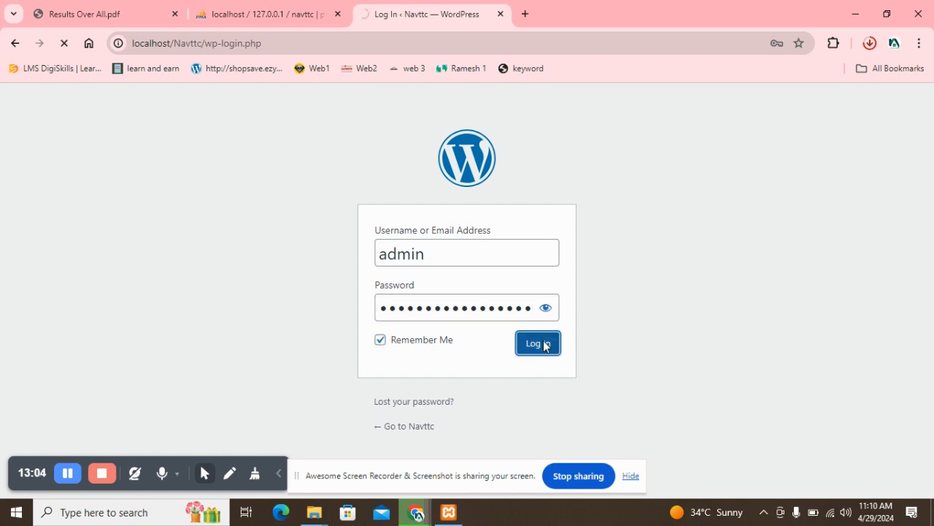
Step: Show the desktop, search Windows for notepad and open a blank Notepad document
{"action": "key", "text": "super+d"}
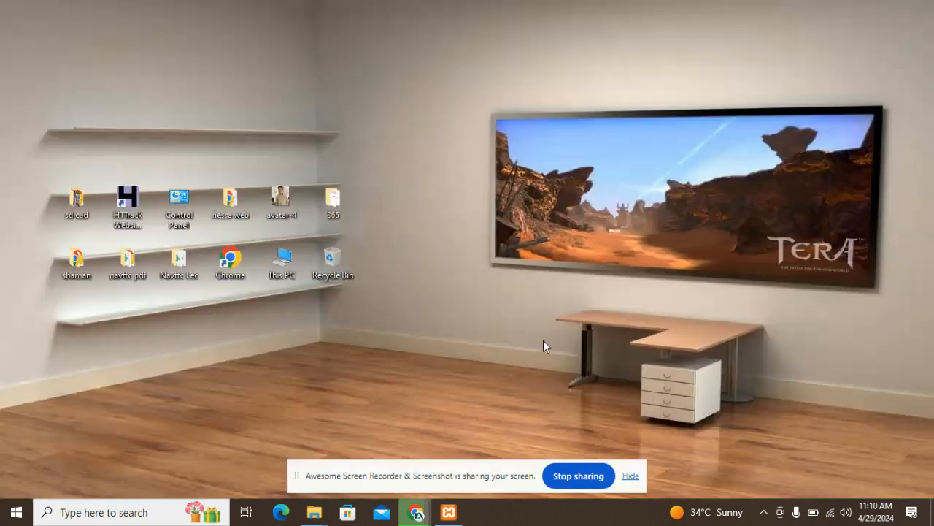
{"action": "key", "text": "super"}
{"action": "type", "text": "na"}
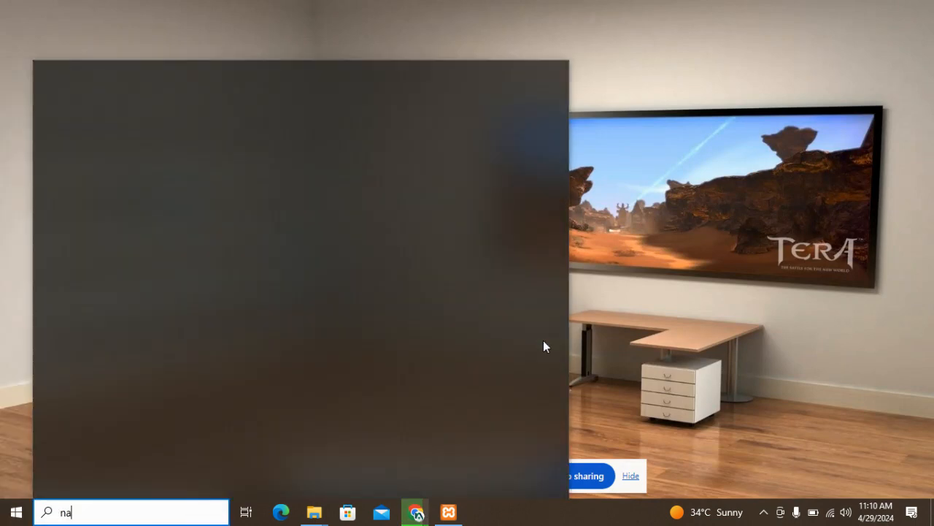
{"action": "key", "text": "BackSpace"}
{"action": "type", "text": "otepad"}
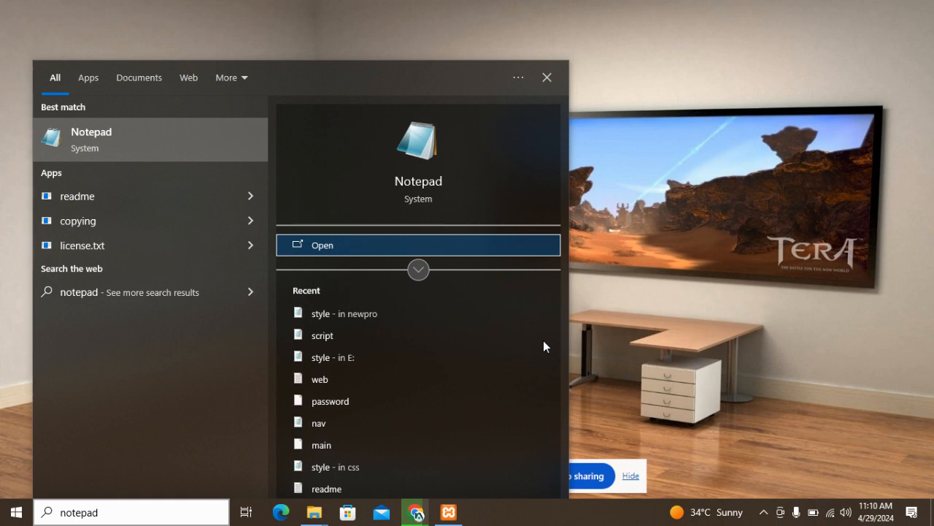
{"action": "key", "text": "Return"}
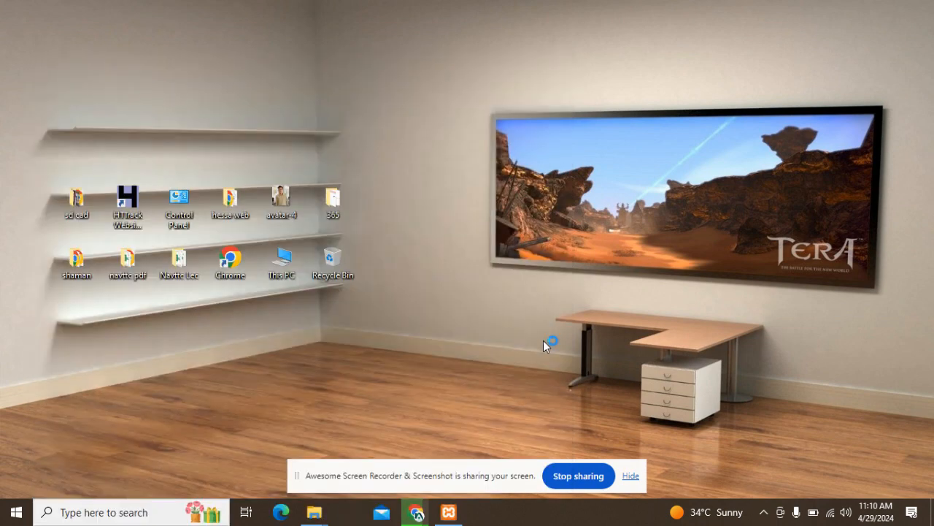
Step: Record the WordPress credentials on two lines: "user name : admin" and "password:" followed by the pasted account password
{"action": "type", "text": "user"}
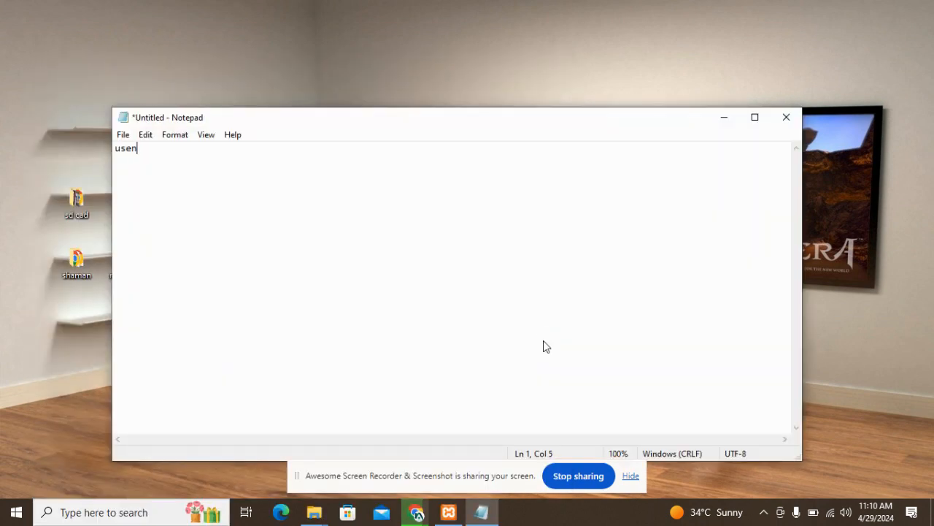
{"action": "key", "text": "BackSpace"}
{"action": "type", "text": "r name : admin"}
{"action": "key", "text": "Return"}
{"action": "type", "text": "password:"}
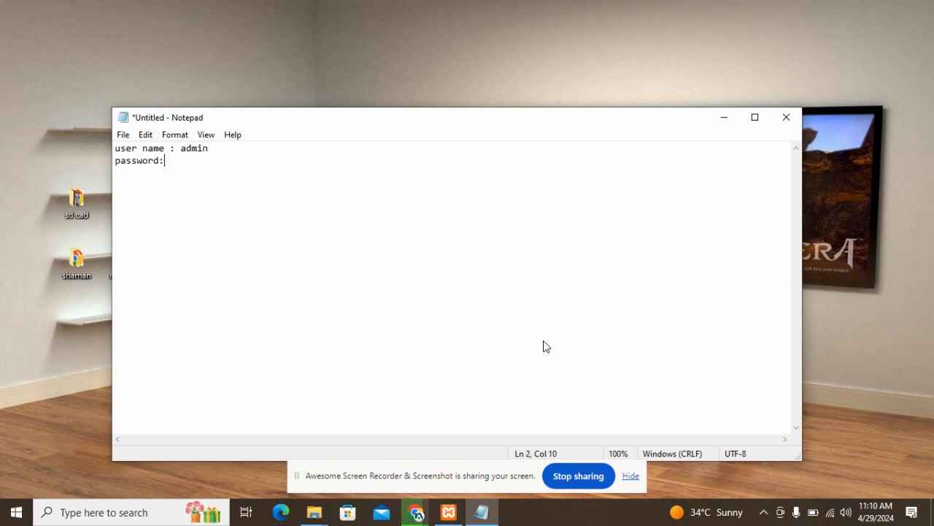
{"action": "key", "text": "ctrl+v"}
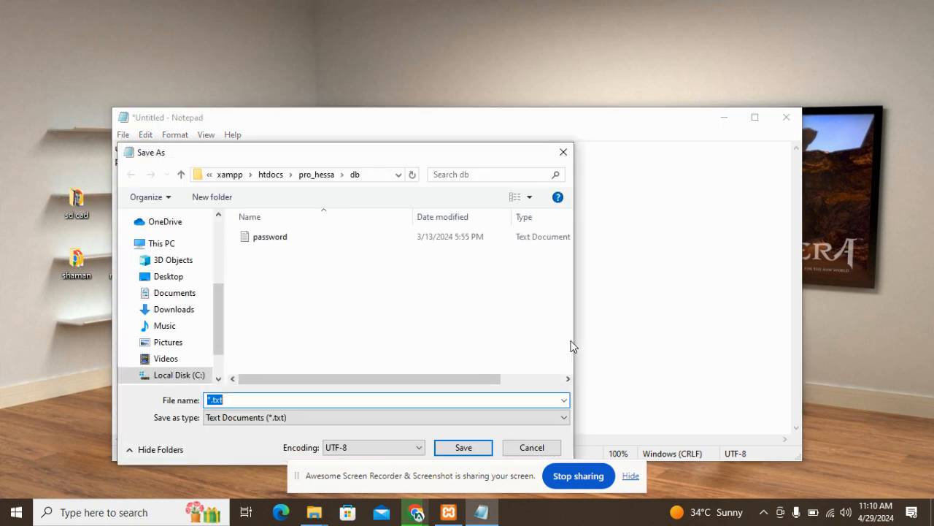
Step: Save the credentials note as a text document named cong in C:\xampp\htdocs\Navttc and close Notepad
{"action": "key", "text": "BackSpace"}
{"action": "type", "text": "cong"}
{"action": "left_click", "coordinate": [173, 282]}
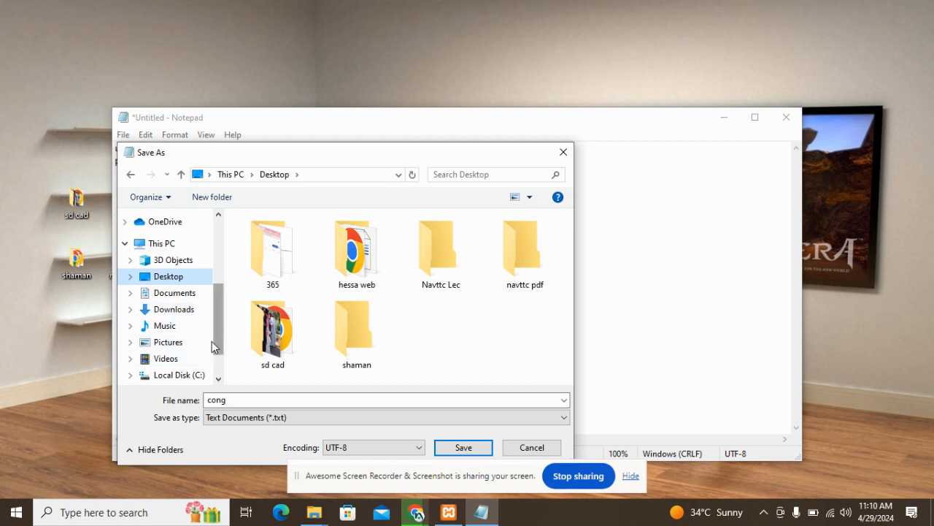
{"action": "left_click", "coordinate": [192, 375]}
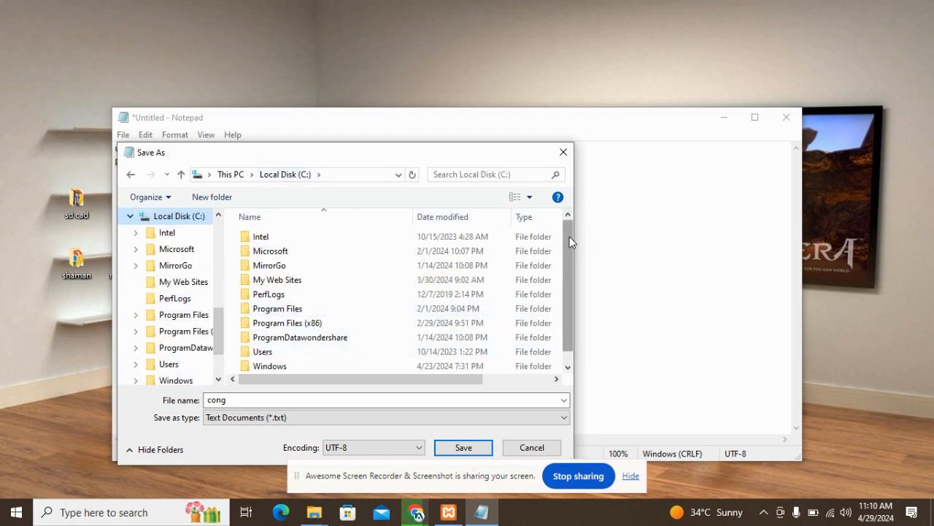
{"action": "left_click_drag", "start_coordinate": [570, 237], "coordinate": [566, 284]}
{"action": "double_click", "coordinate": [308, 367]}
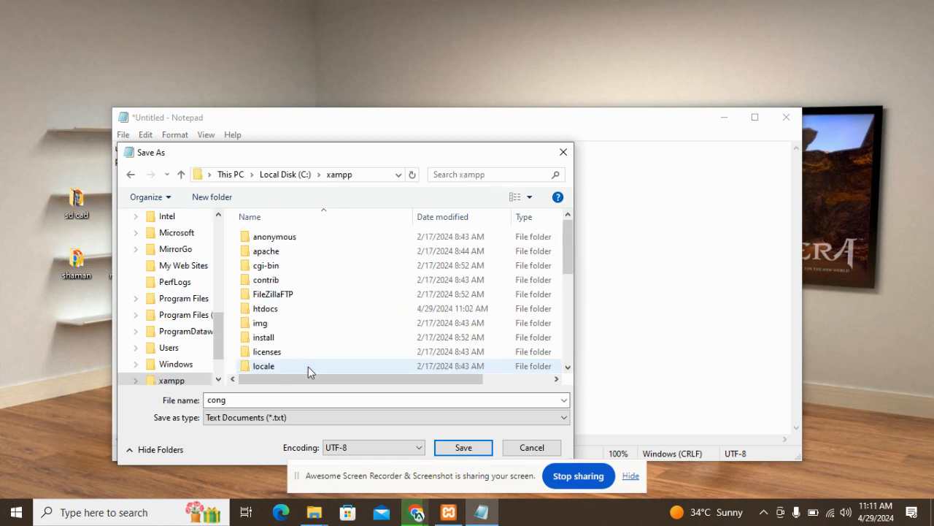
{"action": "double_click", "coordinate": [298, 308]}
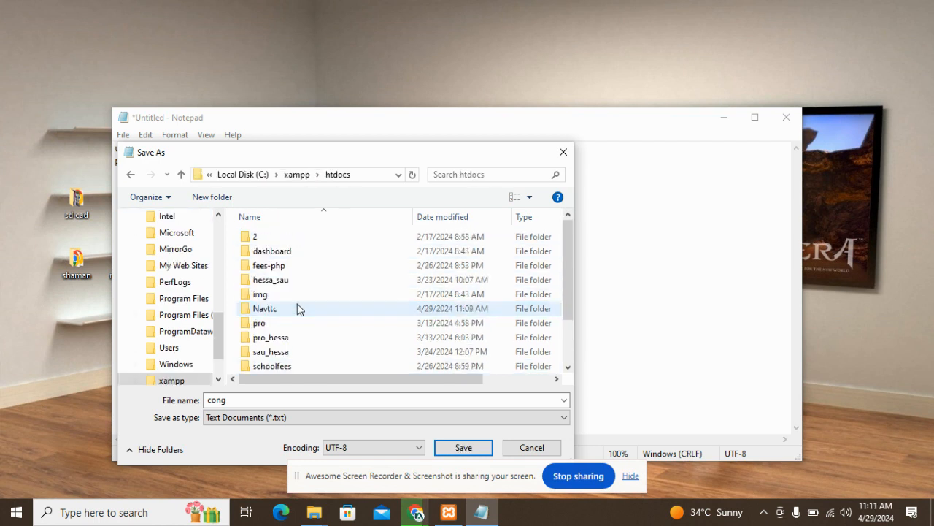
{"action": "double_click", "coordinate": [296, 308]}
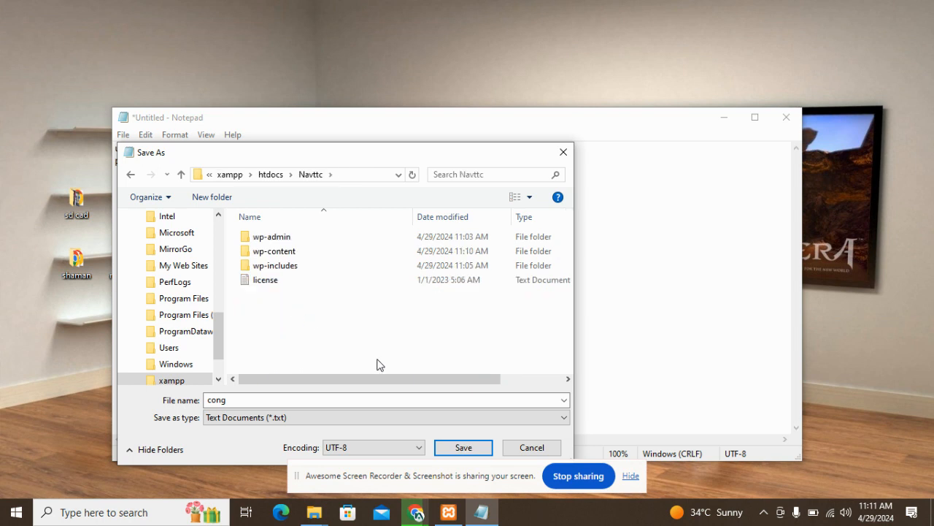
{"action": "left_click", "coordinate": [475, 447]}
{"action": "left_click", "coordinate": [786, 117]}
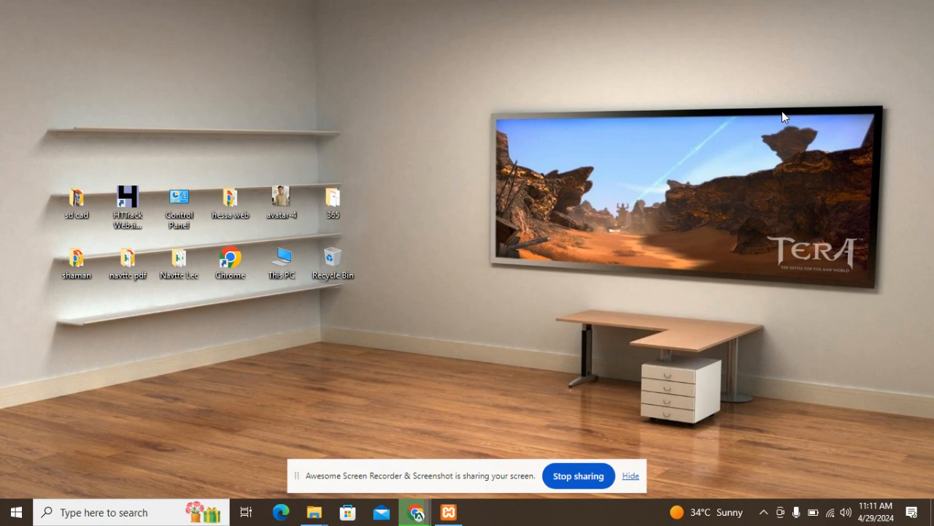
Step: Switch back to the WordPress dashboard in Chrome, open the Navttc site in a new tab and view it
{"action": "key", "text": "alt+Tab"}
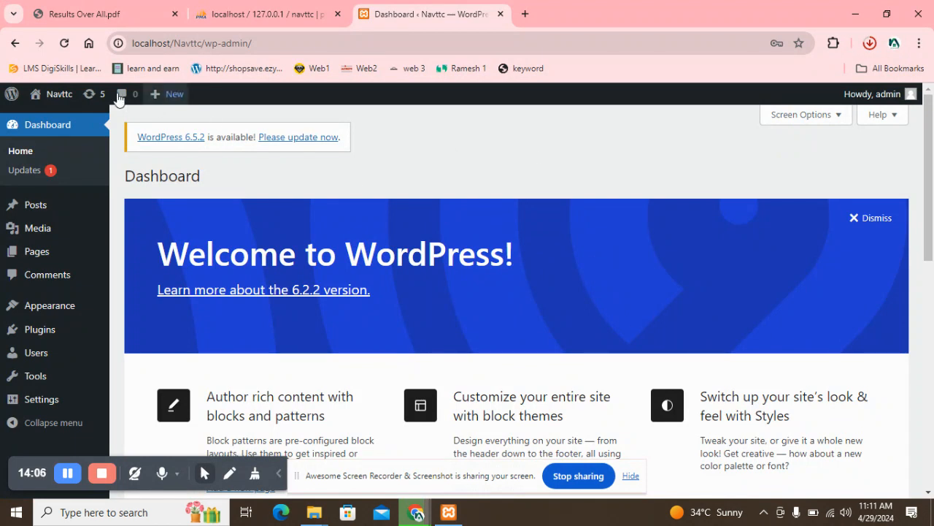
{"action": "mouse_move", "coordinate": [62, 99]}
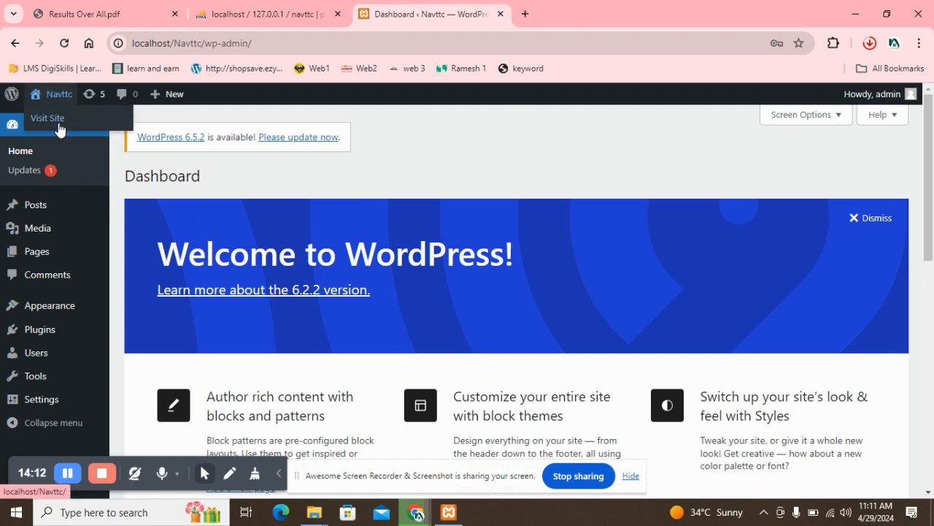
{"action": "right_click", "coordinate": [58, 123]}
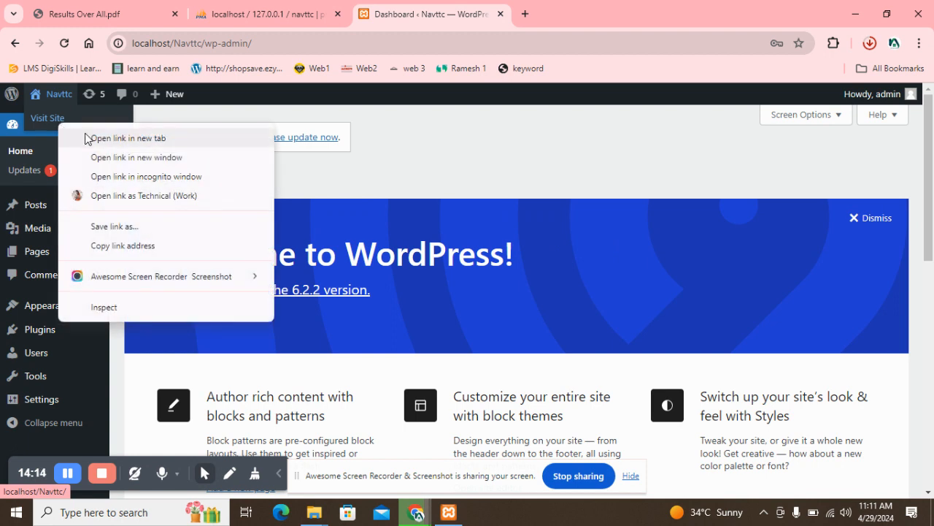
{"action": "key", "text": "Escape"}
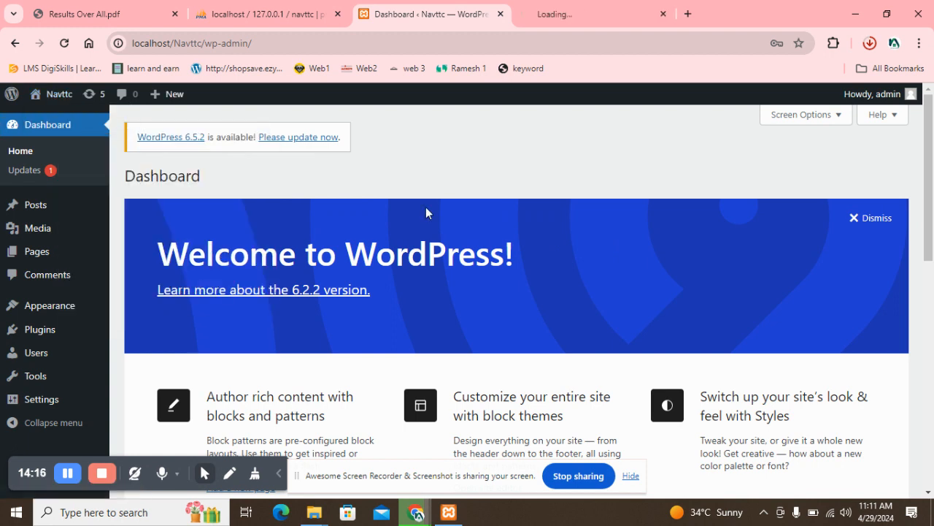
{"action": "left_click", "coordinate": [612, 7]}
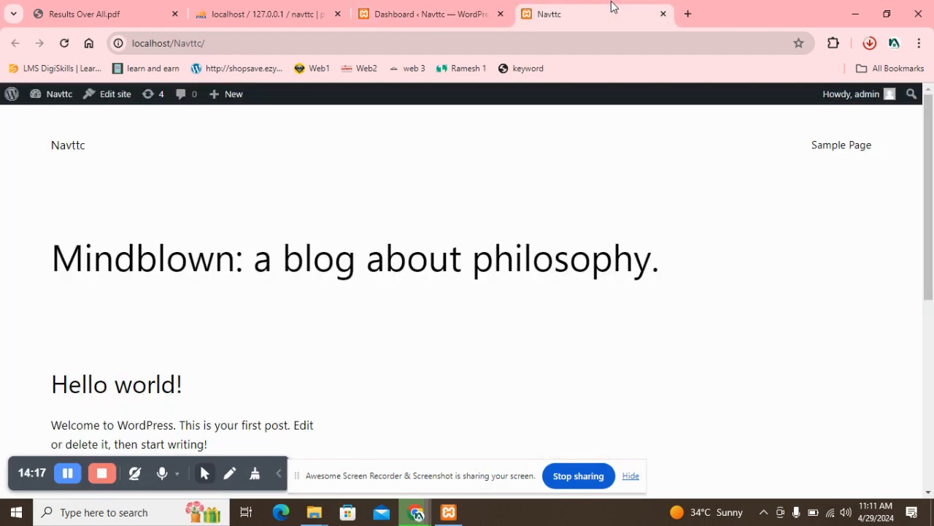